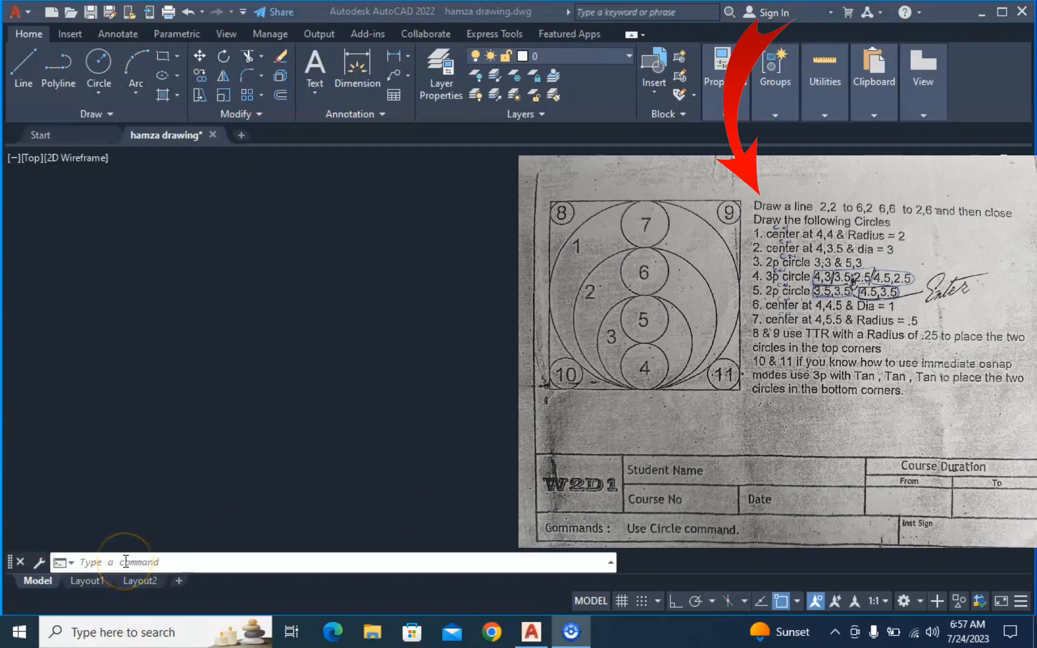
# Step: Draw a line from 2,2 to 6,2 with Ortho mode on as the square's bottom side
pyautogui.click(125, 561)
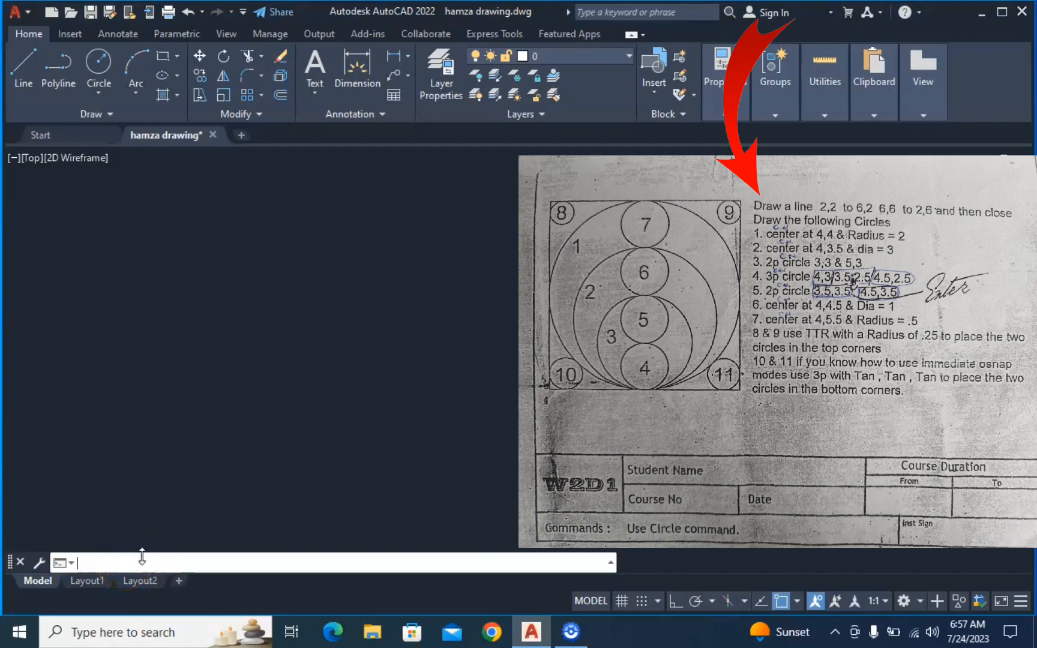
pyautogui.write('1')
pyautogui.press('Return')
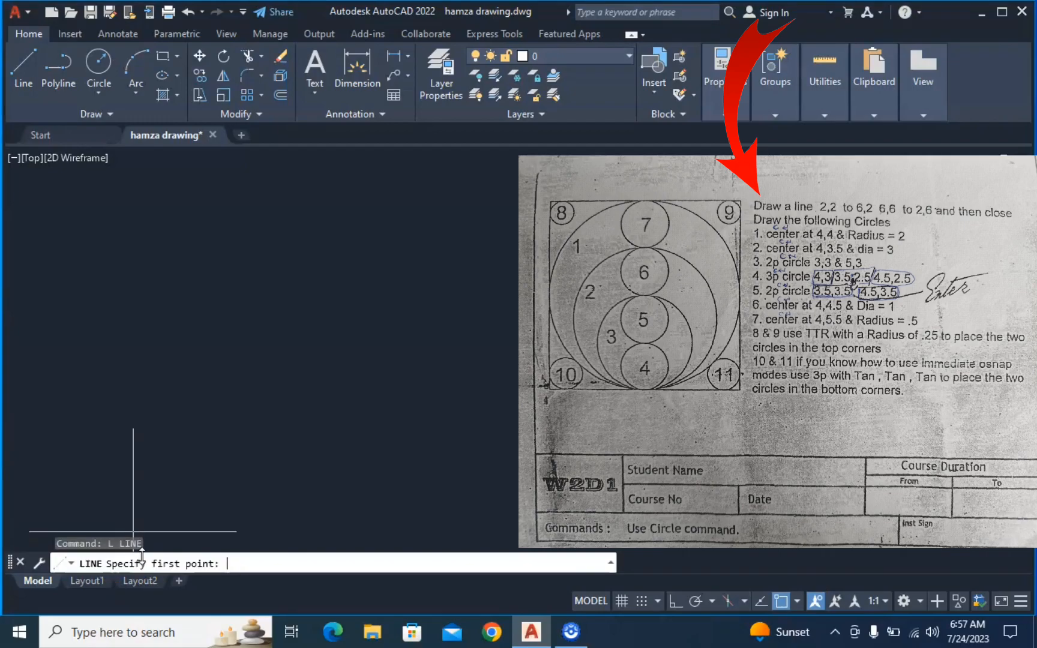
pyautogui.write('2,2')
pyautogui.press('Return')
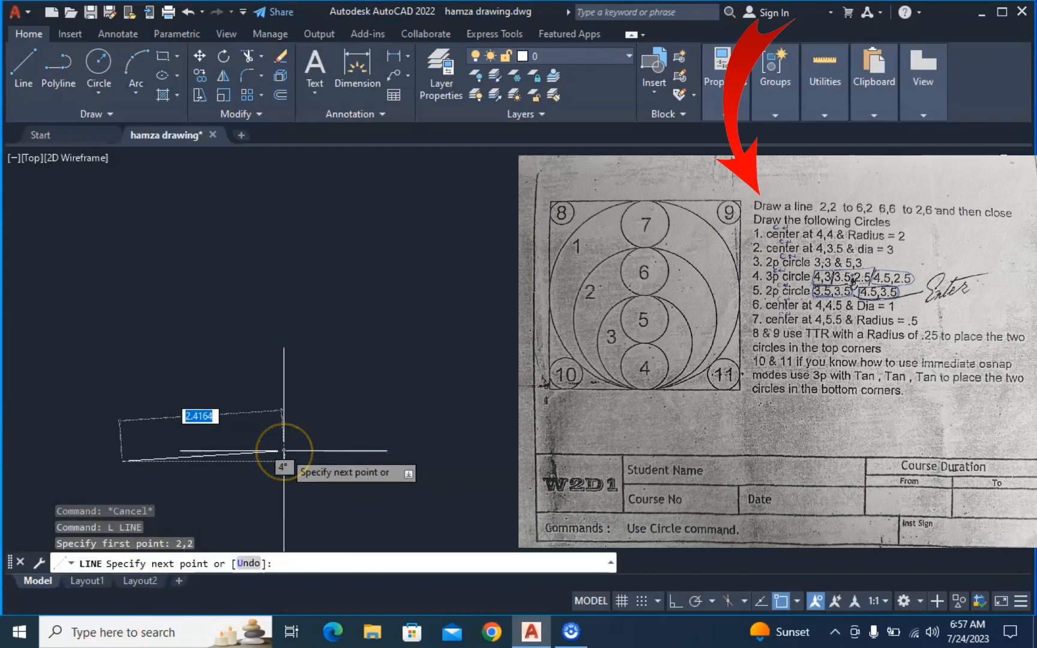
pyautogui.press('F8')
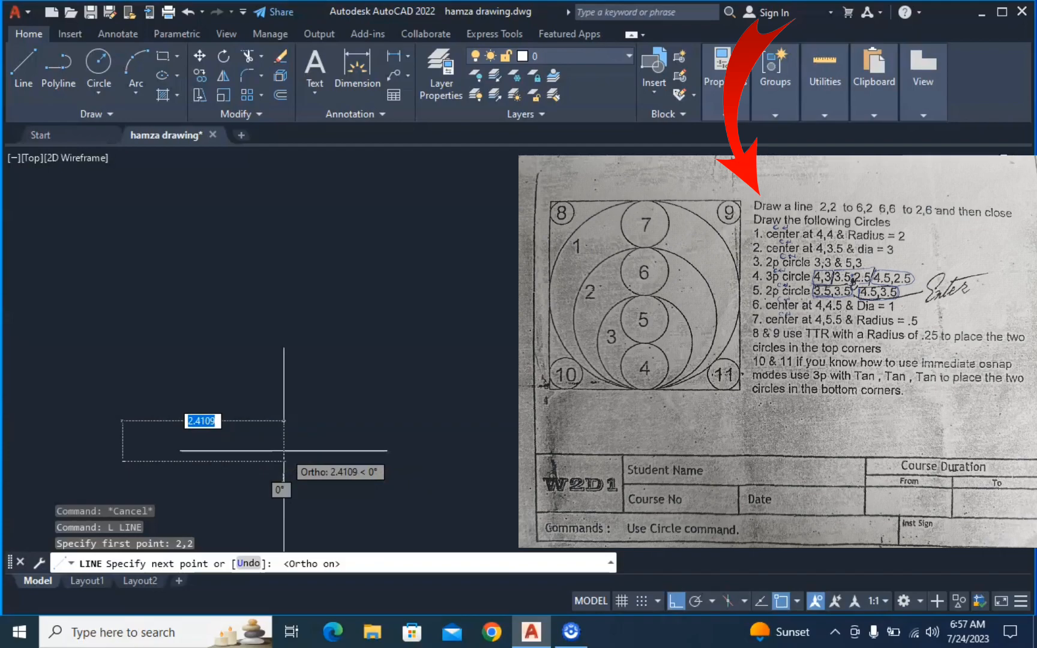
pyautogui.write('6,2')
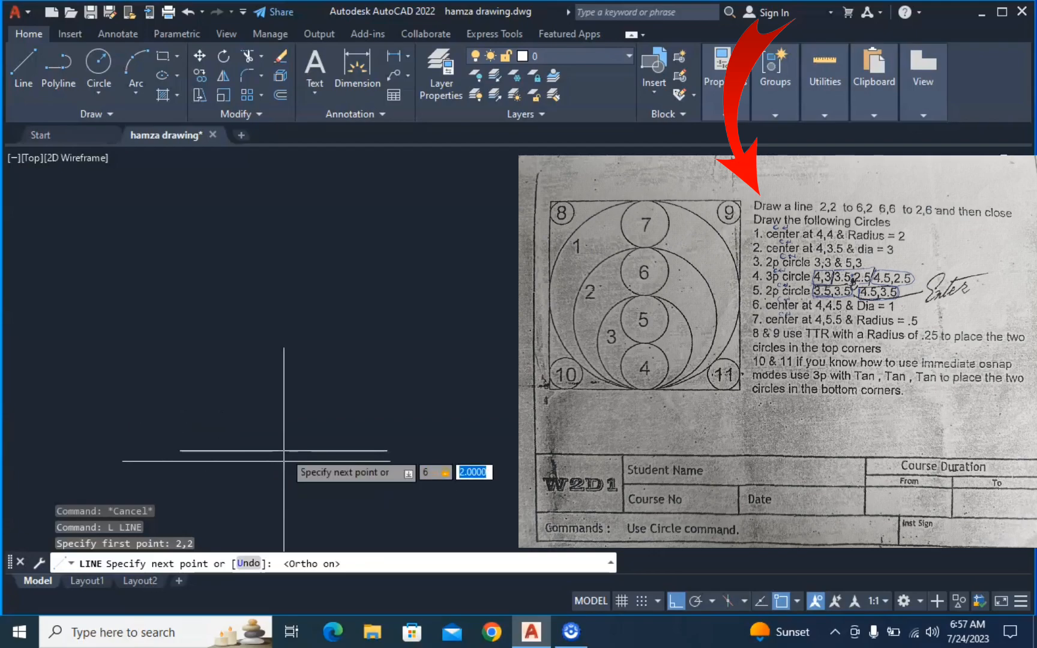
pyautogui.press('Return')
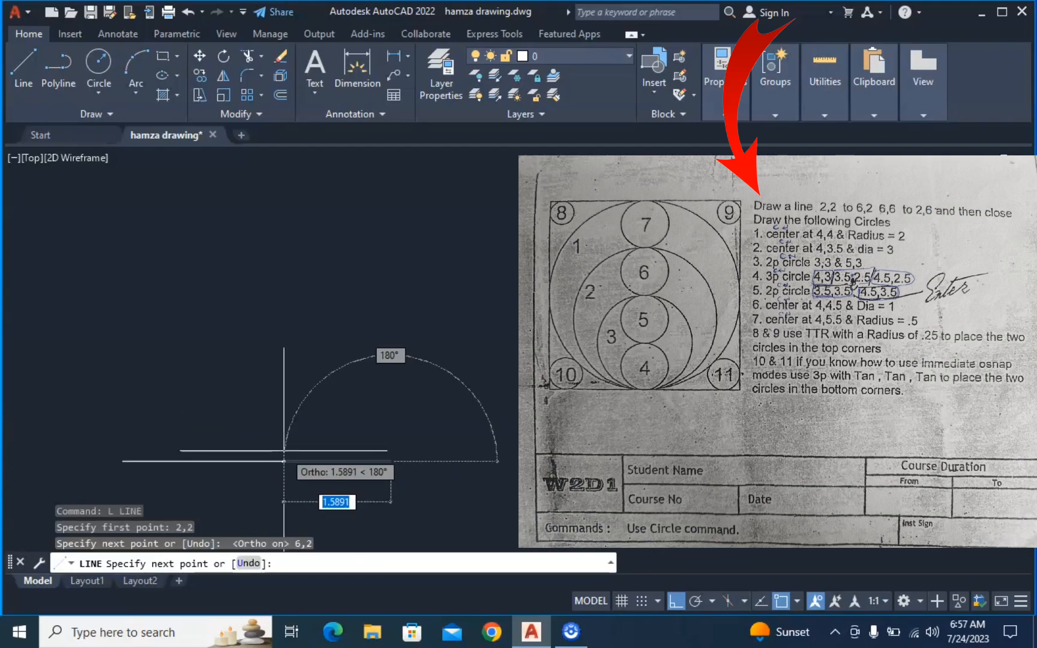
# Step: Continue the line to 6,6 and 2,6, and close it back to the start point
pyautogui.write('6')
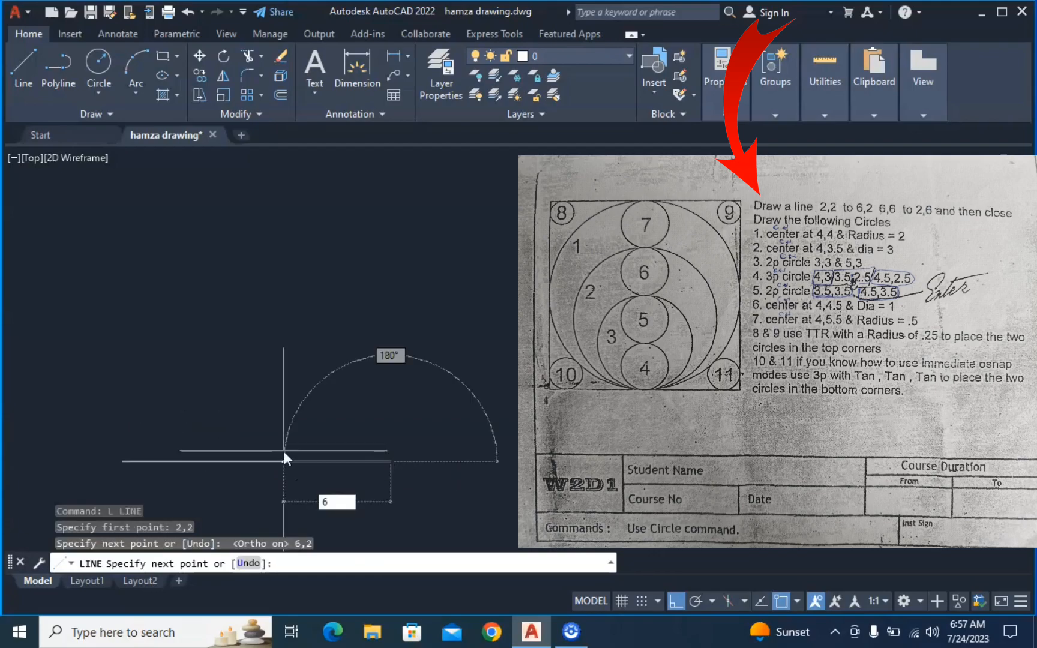
pyautogui.write(',6')
pyautogui.press('Return')
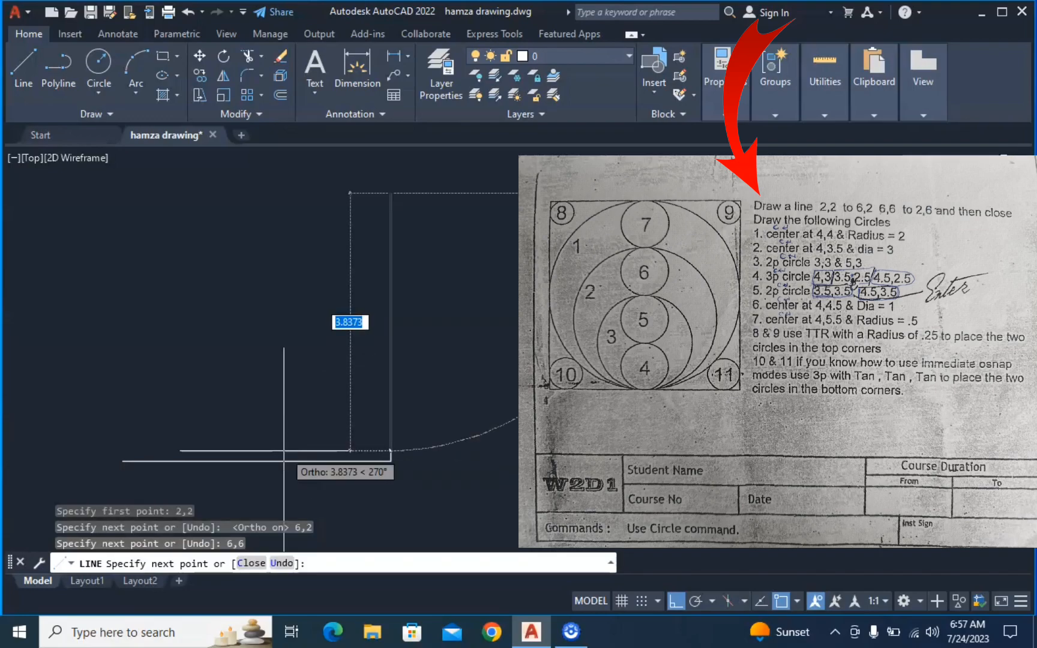
pyautogui.write('2,6')
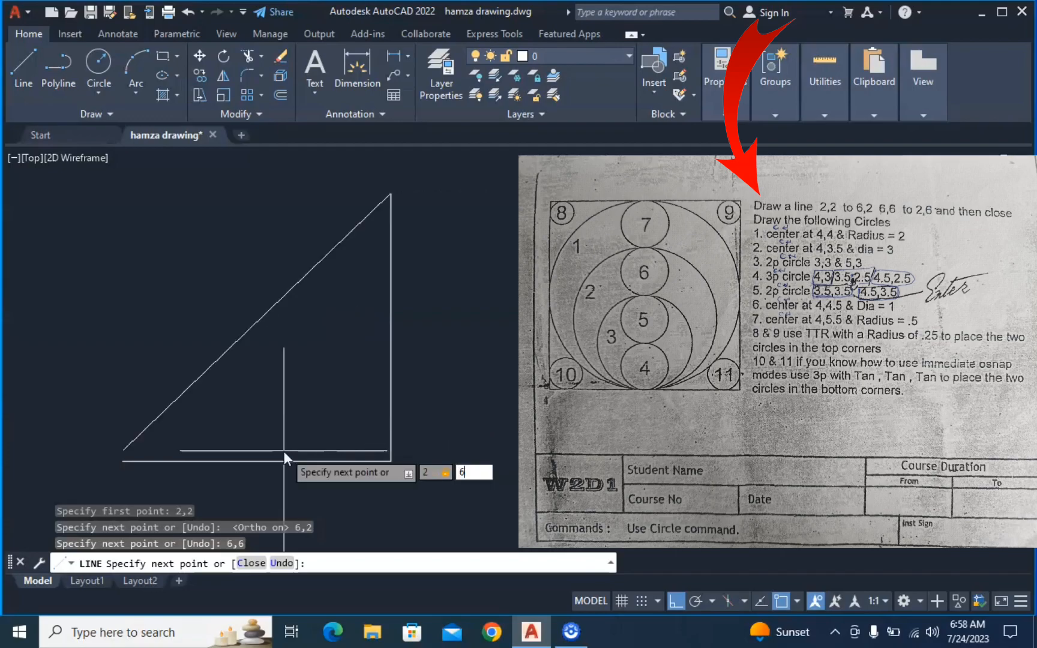
pyautogui.press('Return')
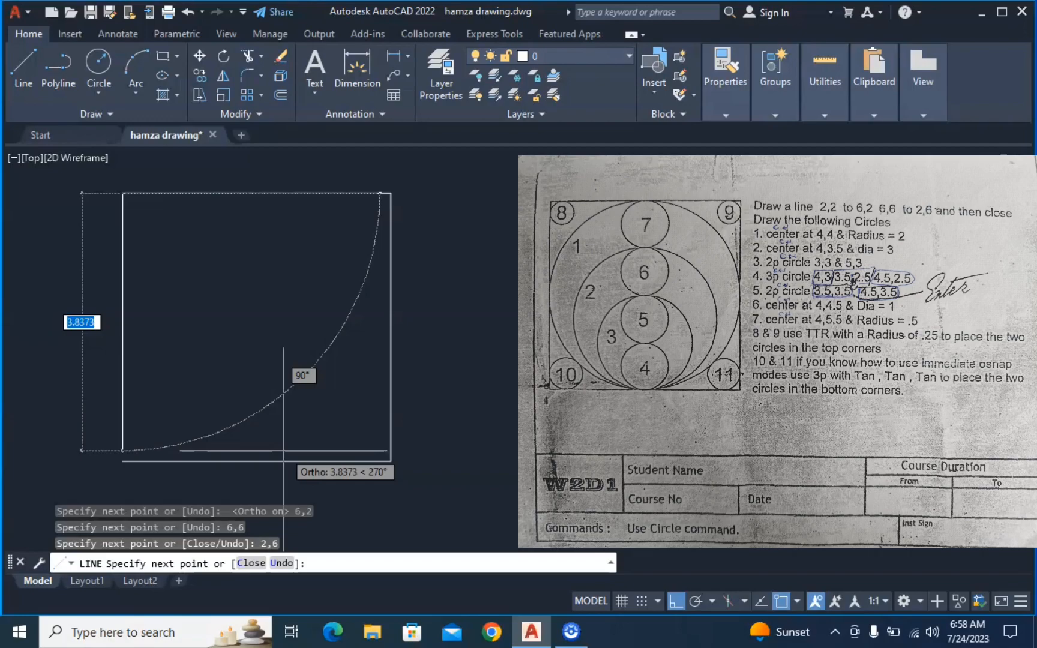
pyautogui.write('c')
pyautogui.press('Return')
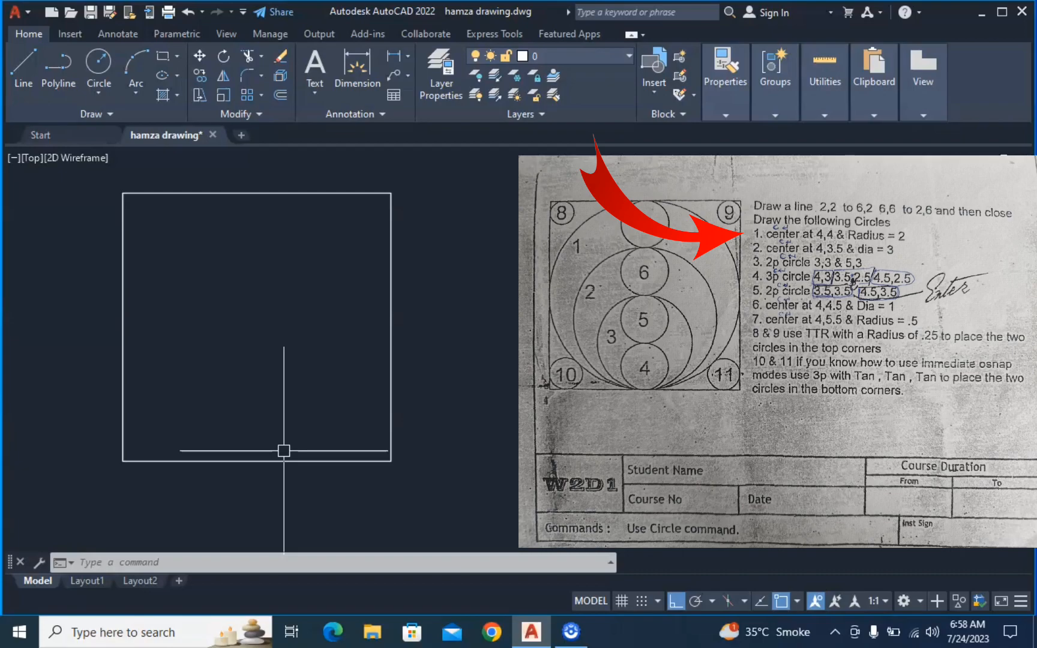
# Step: Draw a circle centred at 4,4 with a radius of 2 inside the square
pyautogui.write('c')
pyautogui.press('Return')
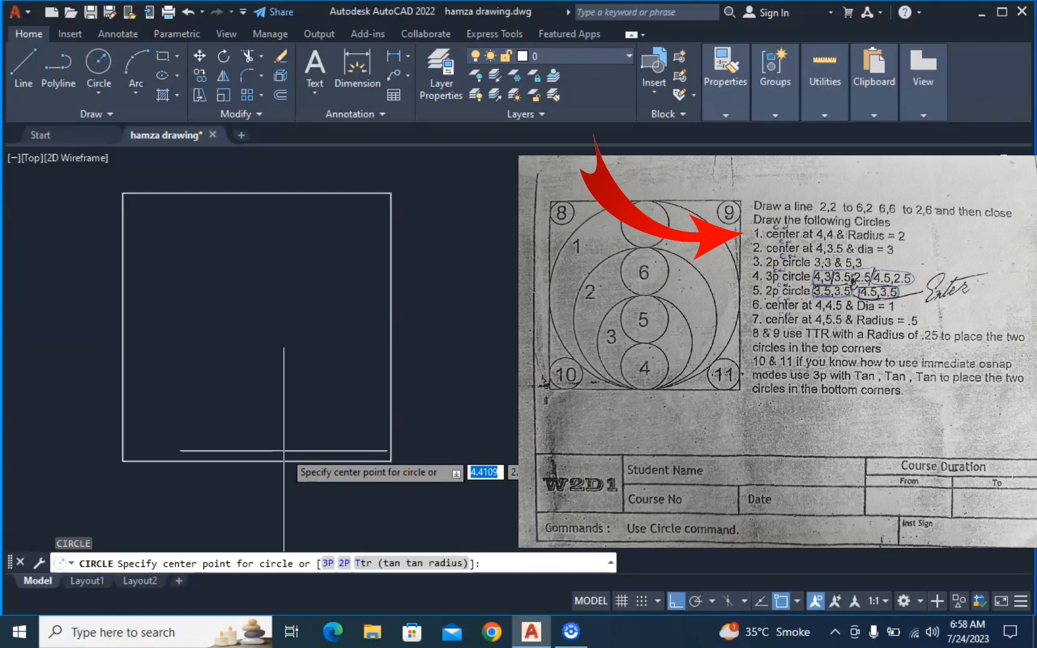
pyautogui.write('4,4')
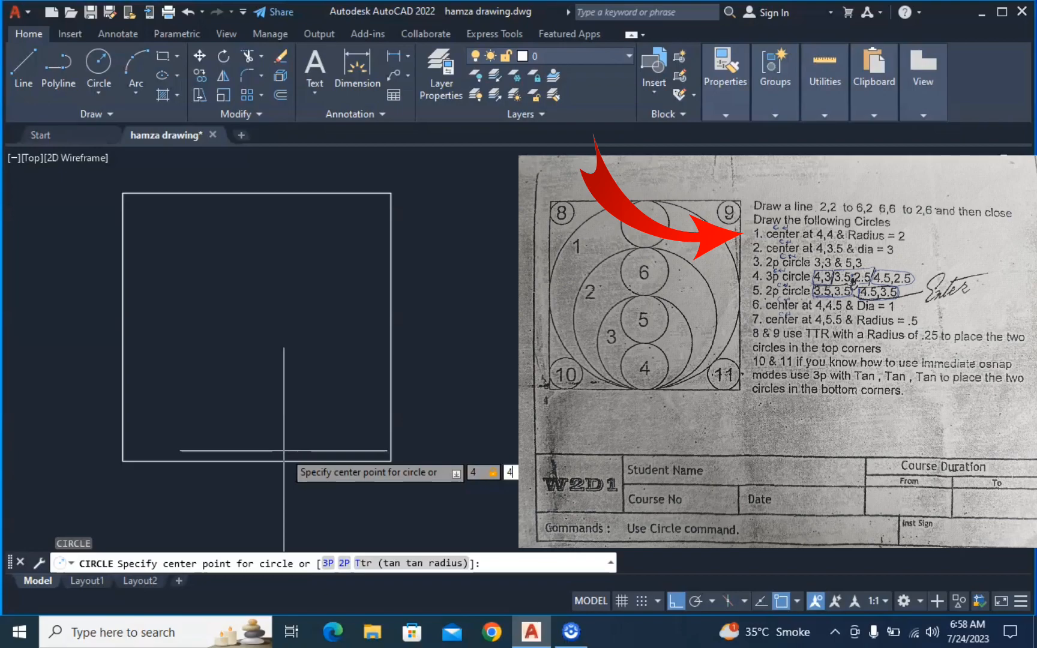
pyautogui.press('Return')
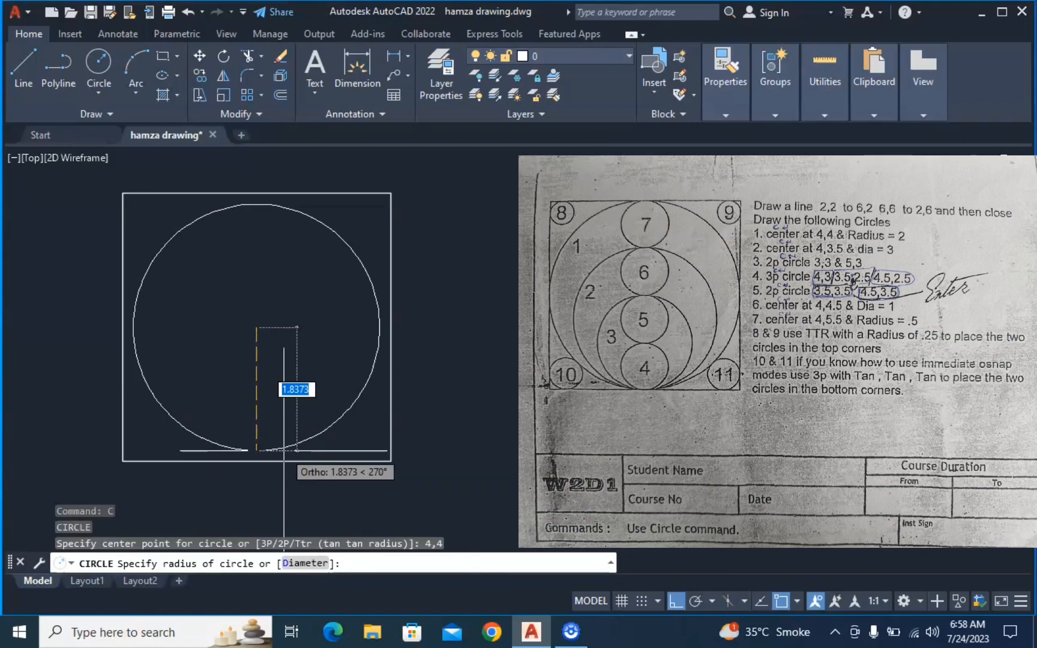
pyautogui.press('BackSpace')
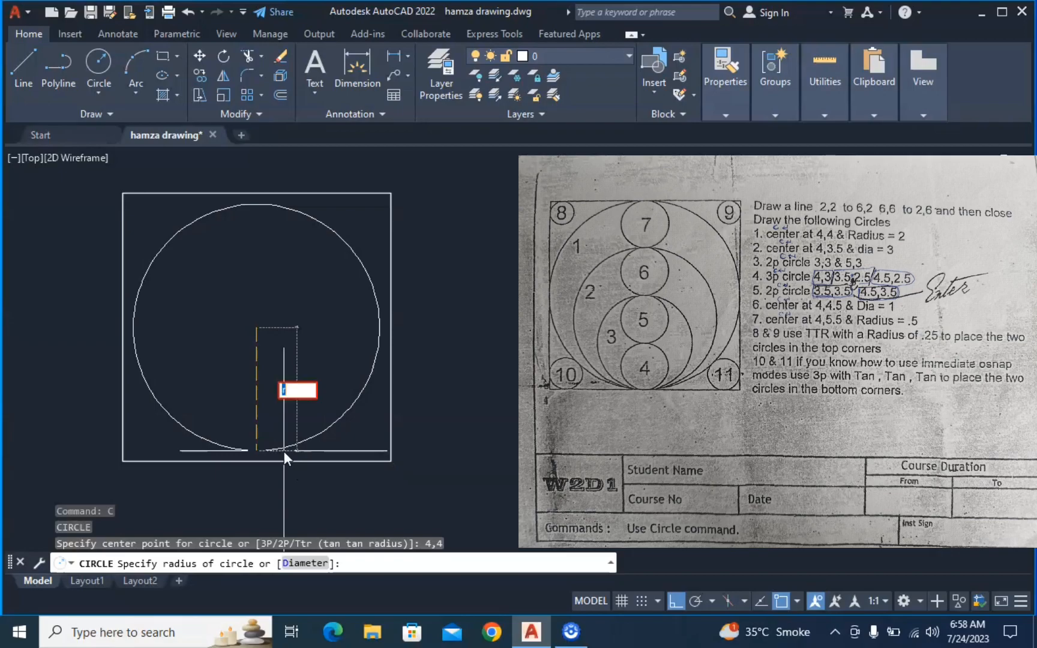
pyautogui.write('2')
pyautogui.press('Return')
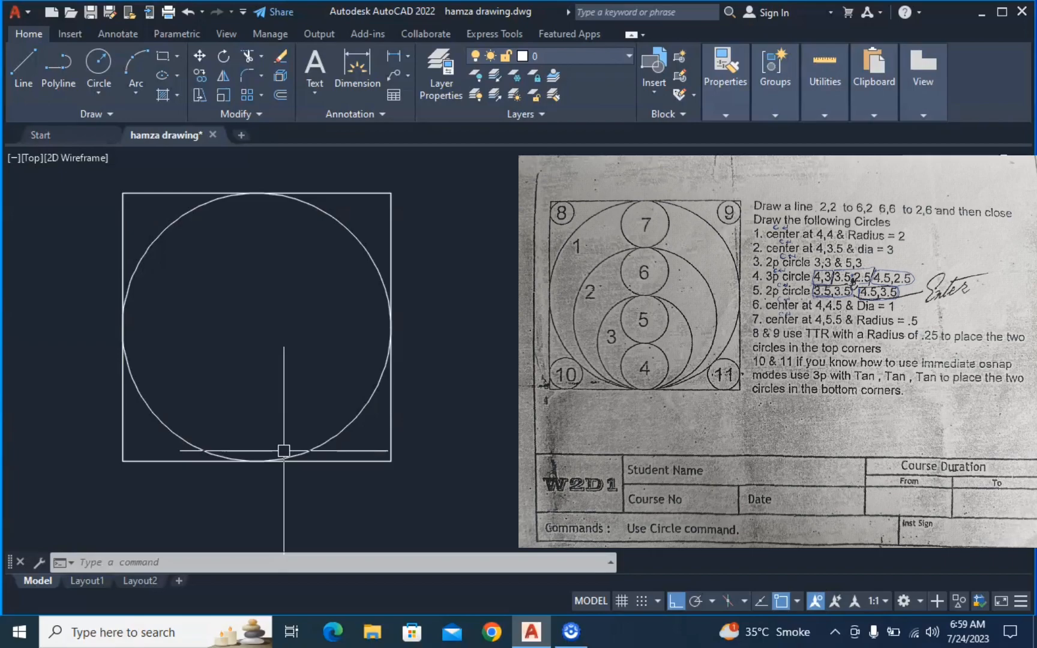
# Step: Draw a second circle centred at 4,3.5 with a diameter of 3
pyautogui.write('c')
pyautogui.press('Return')
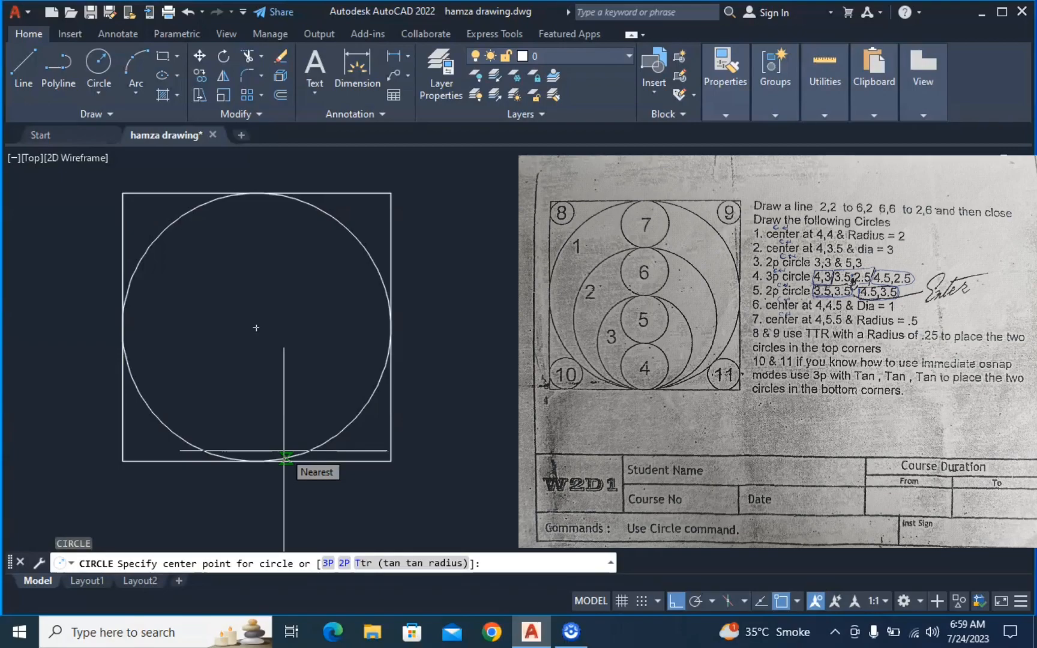
pyautogui.write('4,3.5')
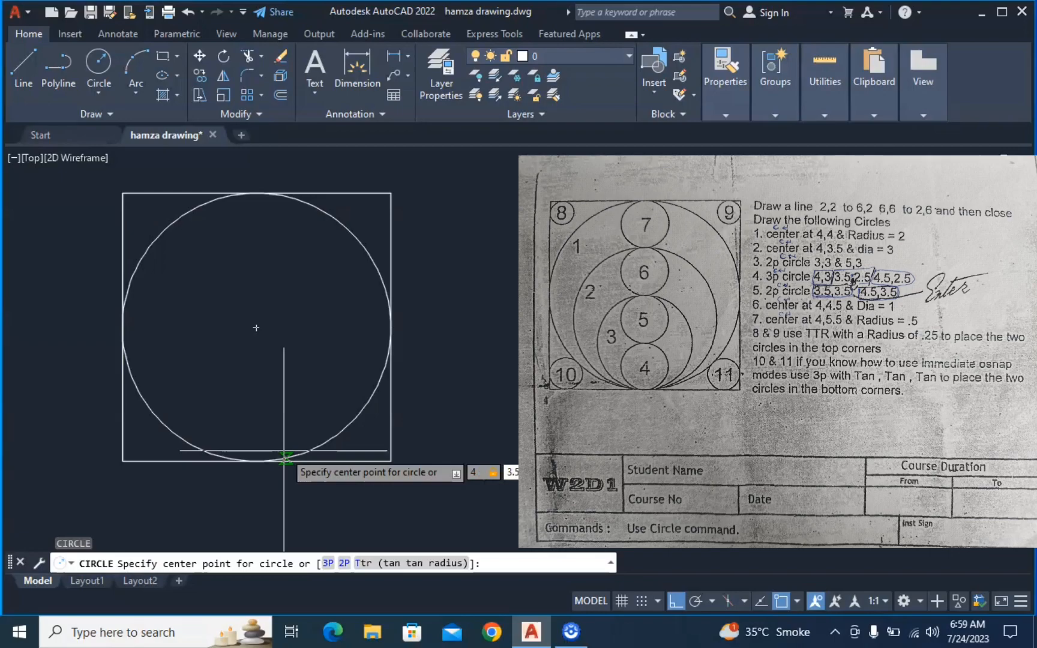
pyautogui.press('Return')
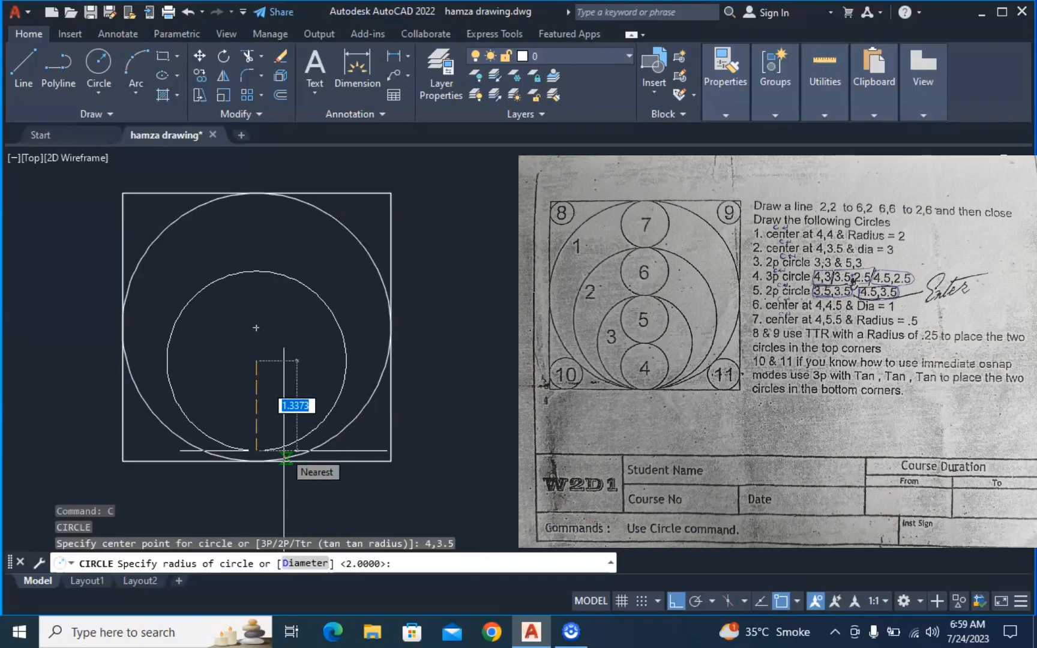
pyautogui.write('d')
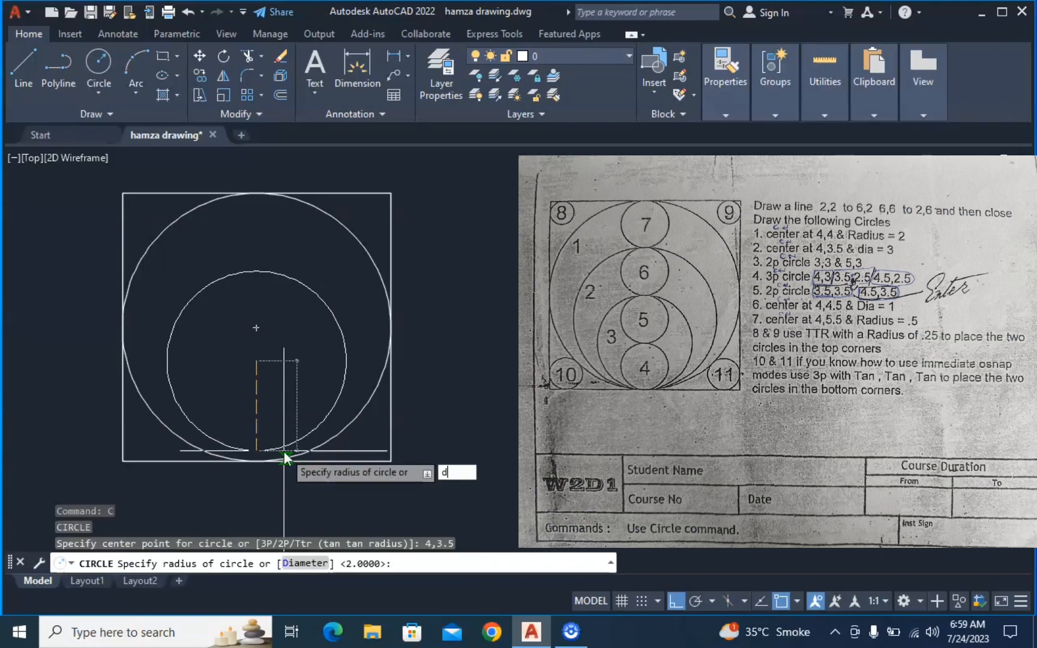
pyautogui.press('Return')
pyautogui.write('3')
pyautogui.press('Return')
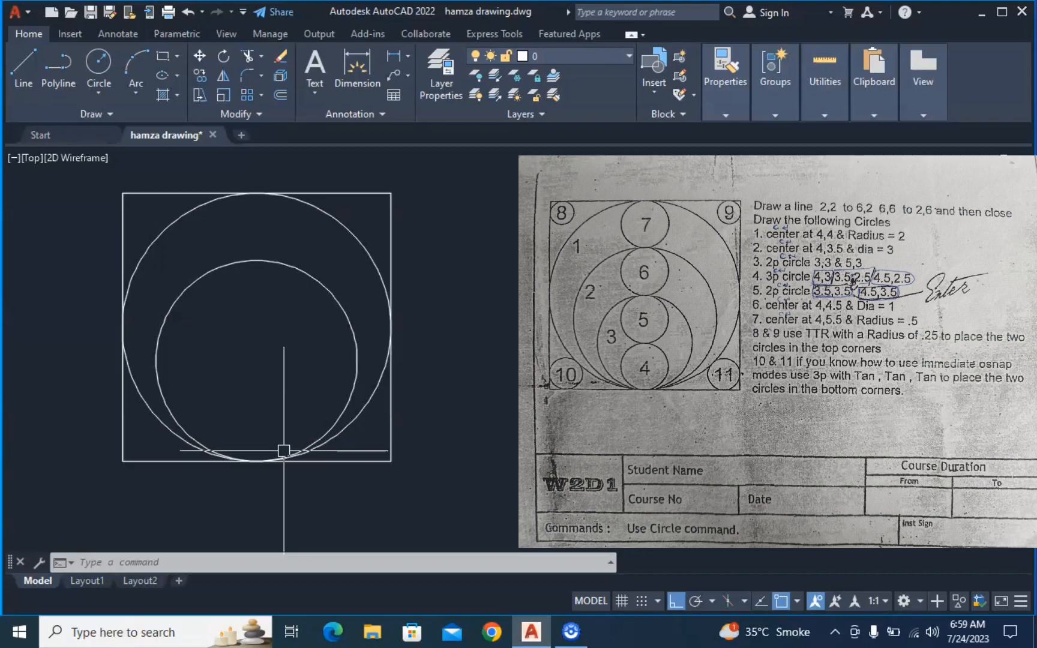
# Step: Draw a two-point circle with its diameter end points at 3,3 and 5,3
pyautogui.write('c')
pyautogui.press('Return')
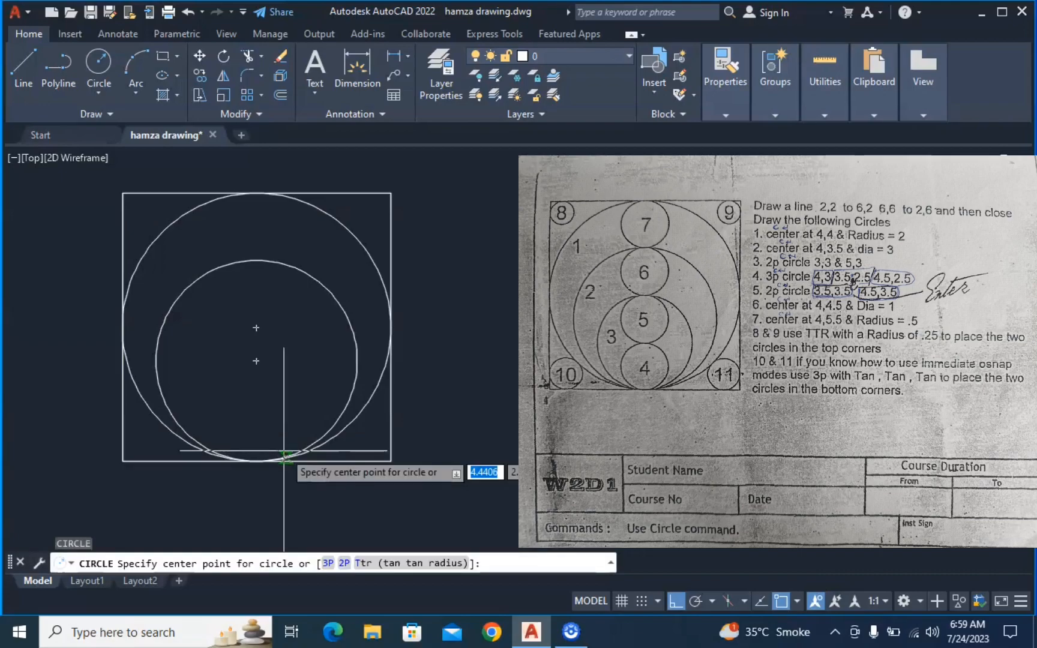
pyautogui.click(344, 563)
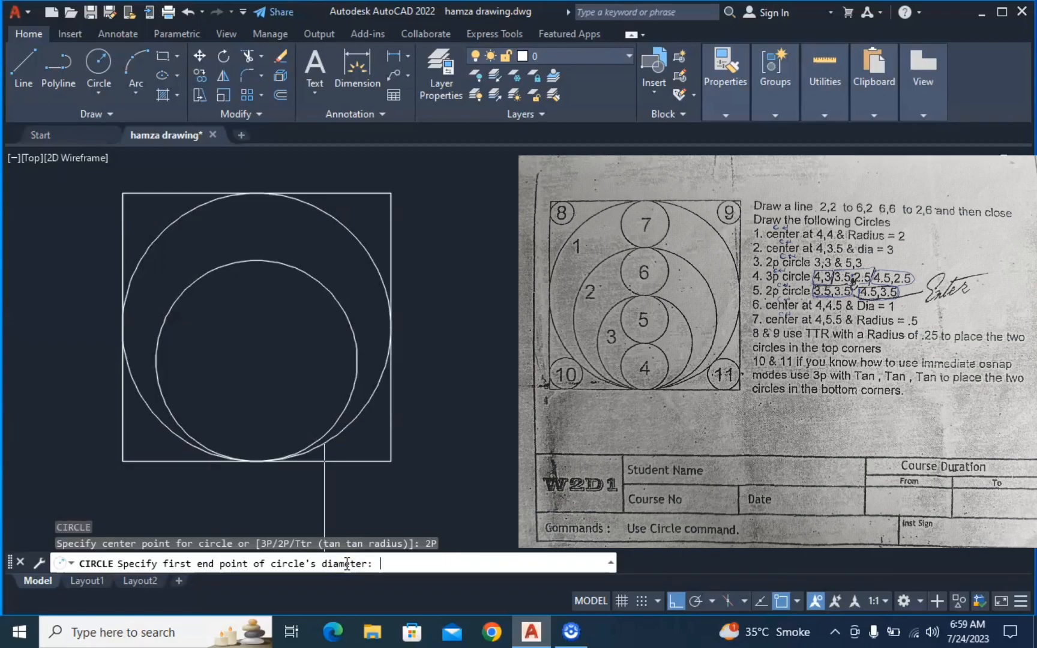
pyautogui.write('3,3')
pyautogui.press('Return')
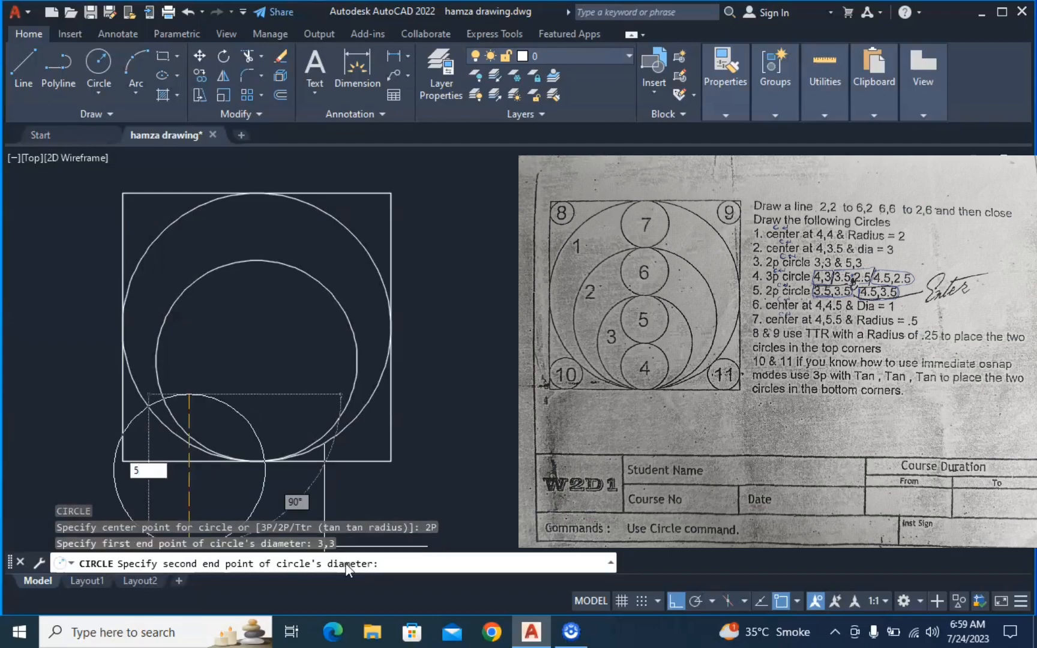
pyautogui.write('3')
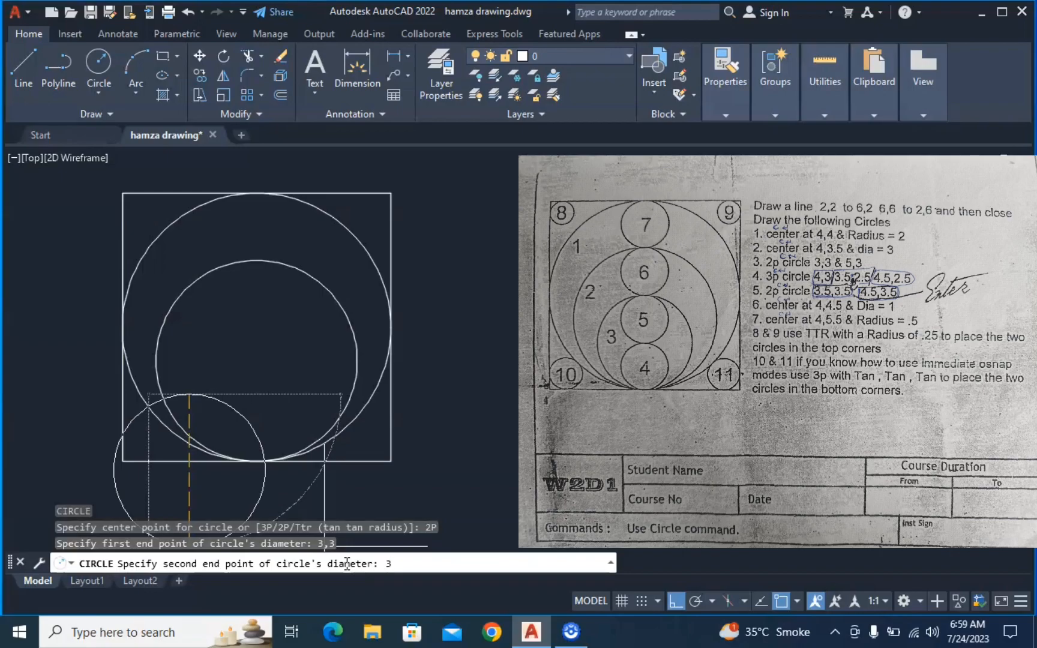
pyautogui.press('BackSpace')
pyautogui.write('5,3')
pyautogui.press('Return')
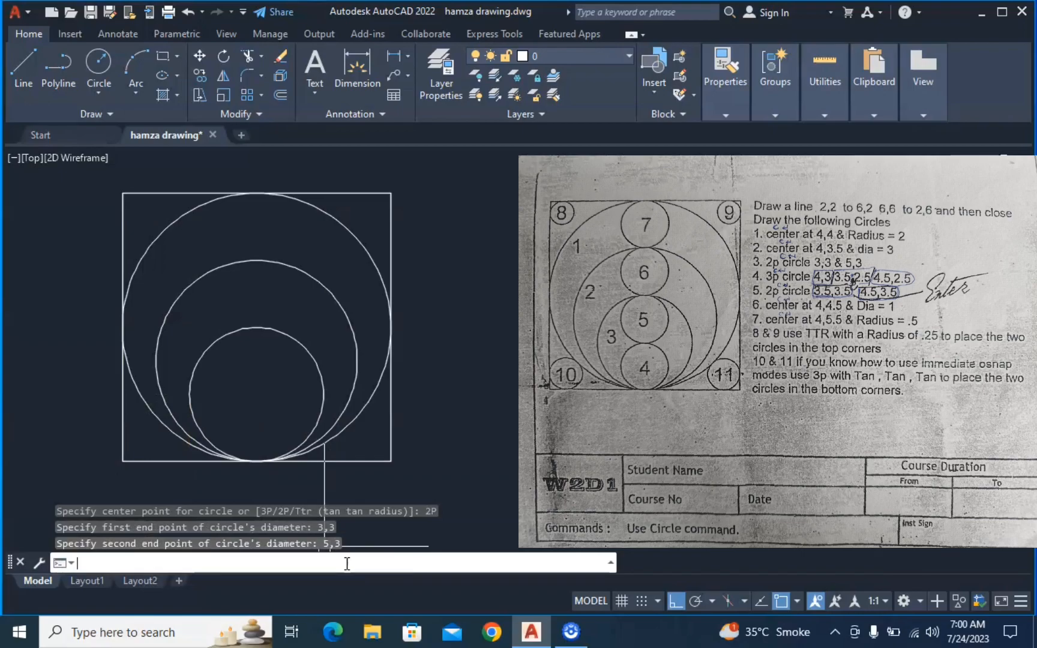
# Step: Draw a three-point circle through 4,3, 3.5,2.5 and 4.5,2.5
pyautogui.click(238, 395)
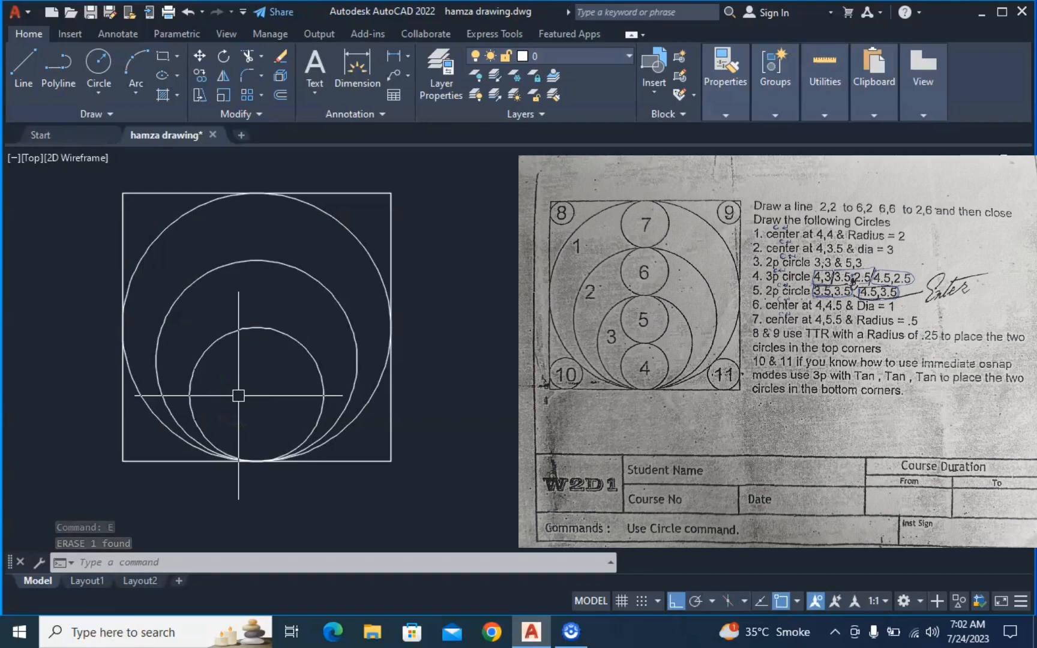
pyautogui.write('c')
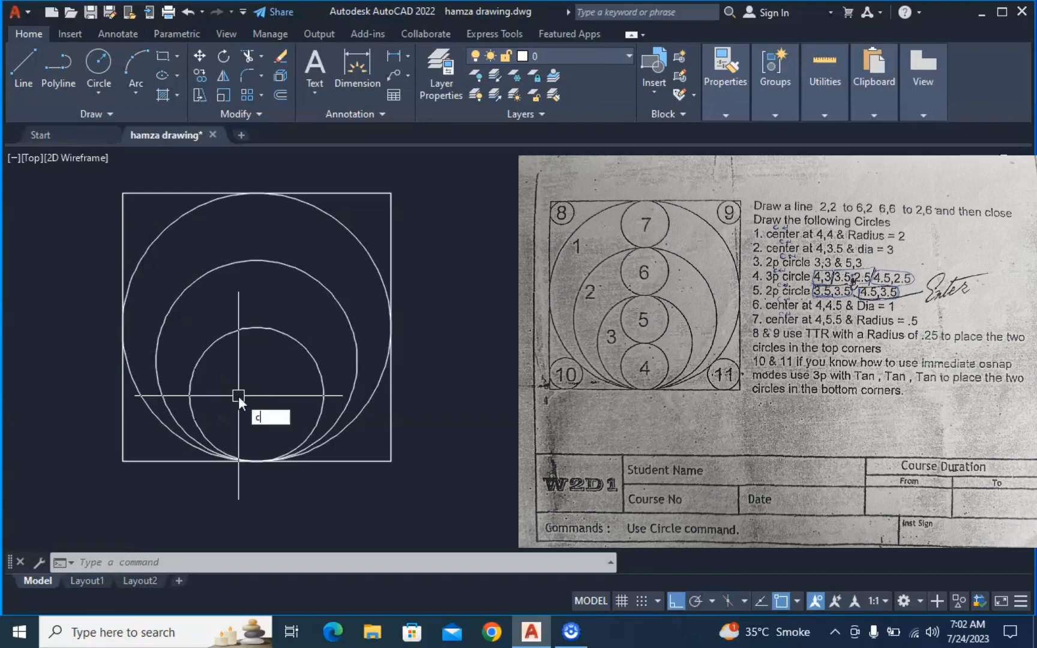
pyautogui.press('Return')
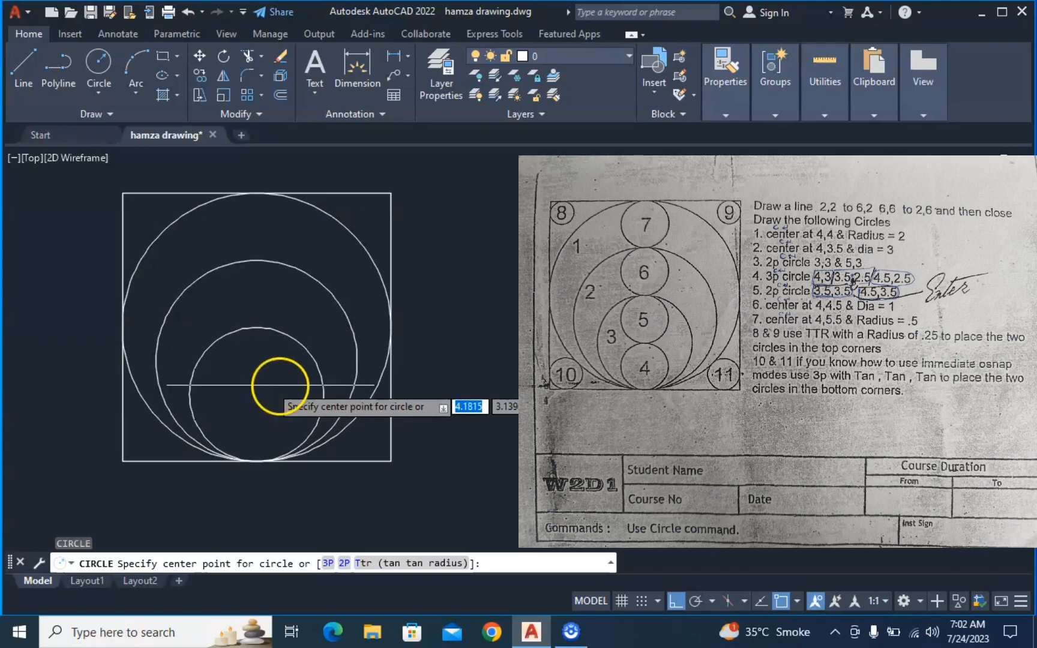
pyautogui.click(328, 564)
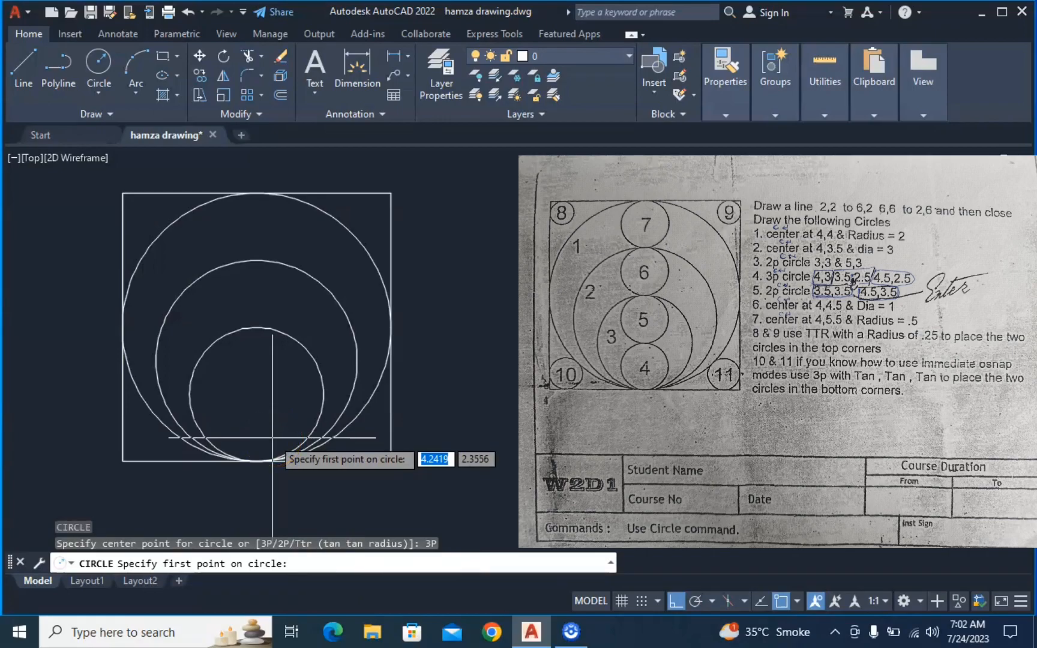
pyautogui.write('4')
pyautogui.press('Tab')
pyautogui.write('3')
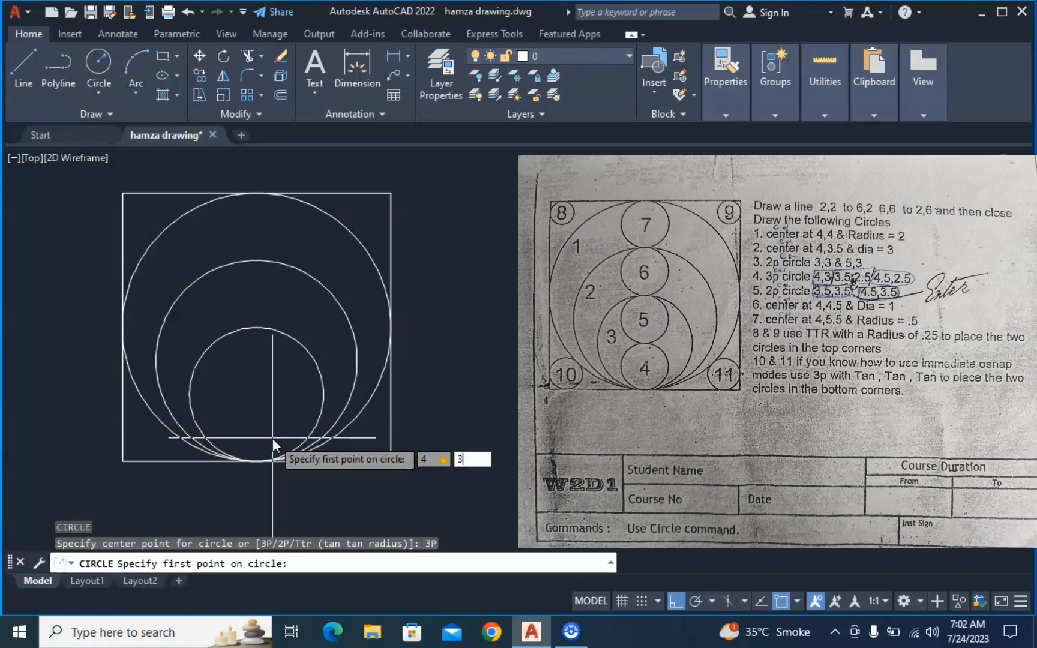
pyautogui.press('Return')
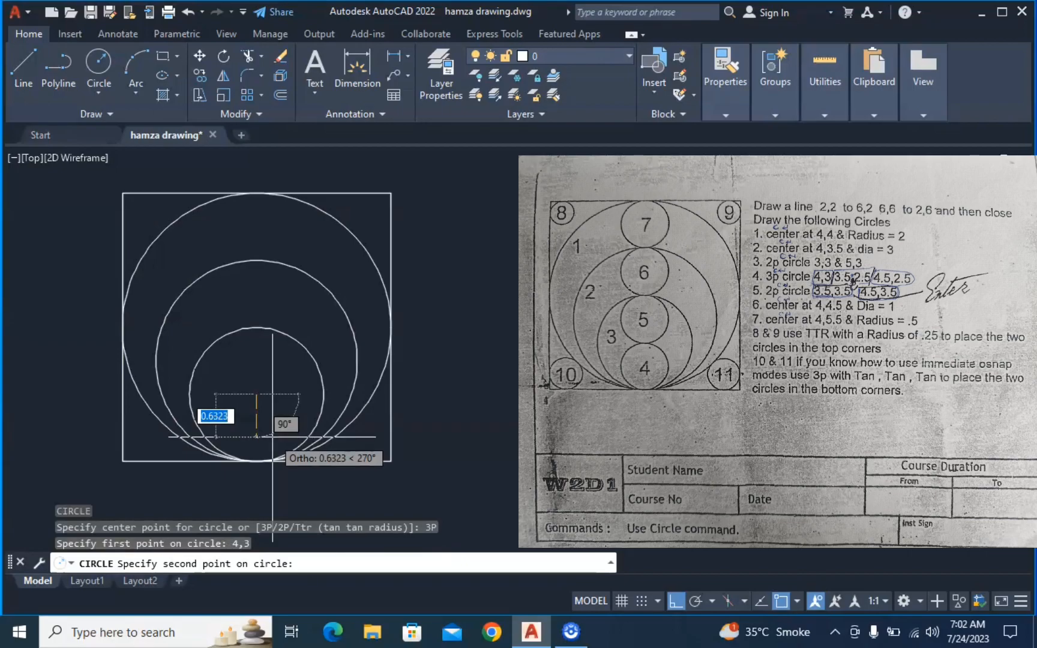
pyautogui.write('3.5')
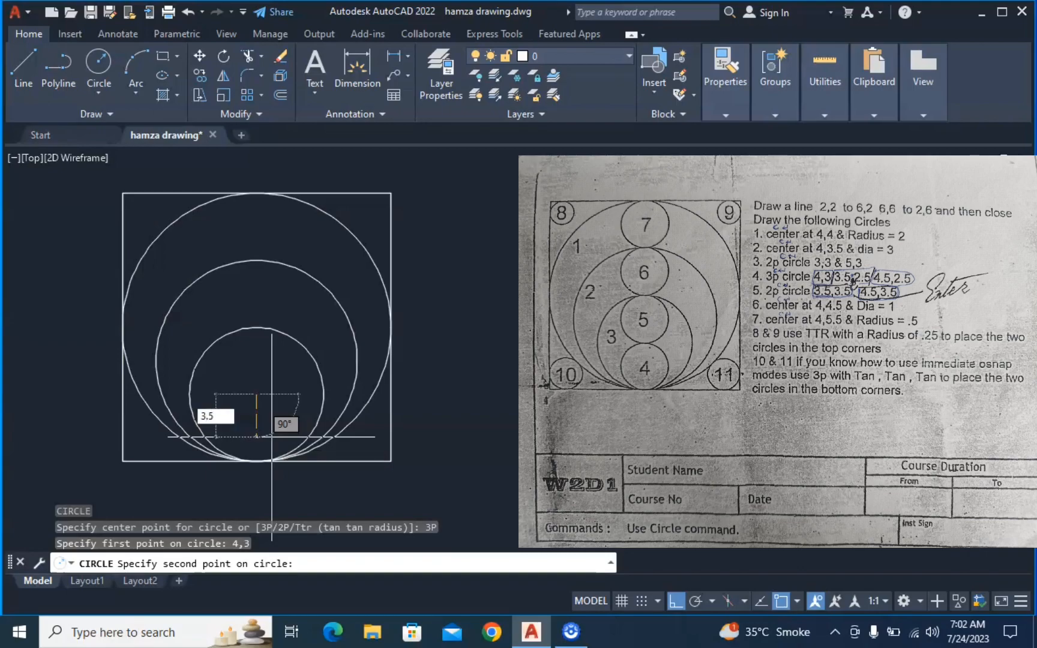
pyautogui.write(',2.5')
pyautogui.press('Return')
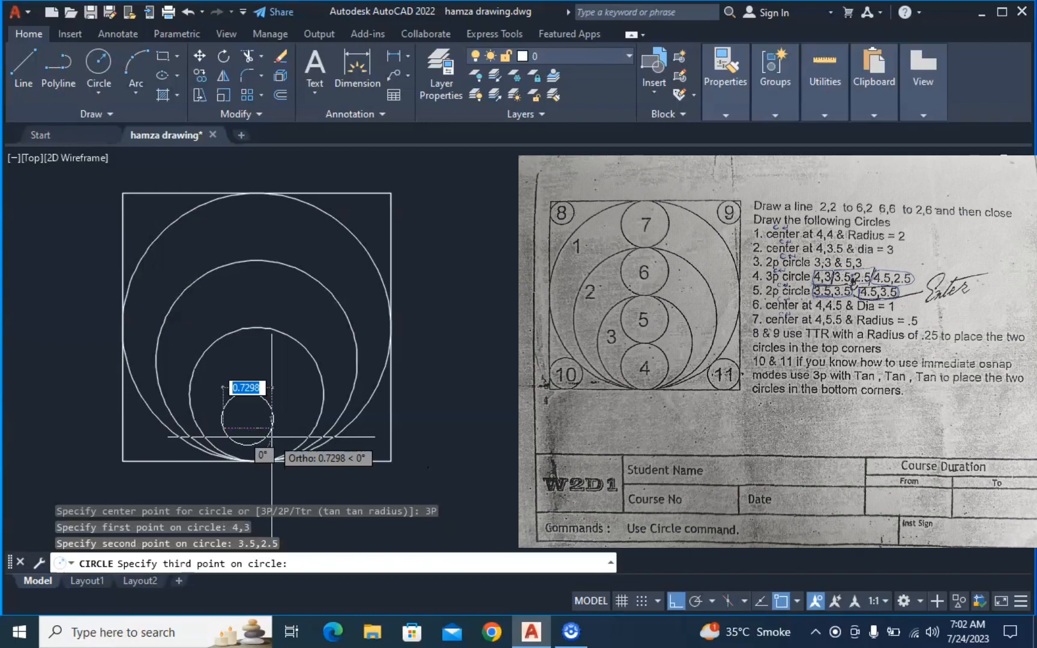
pyautogui.write('4.5')
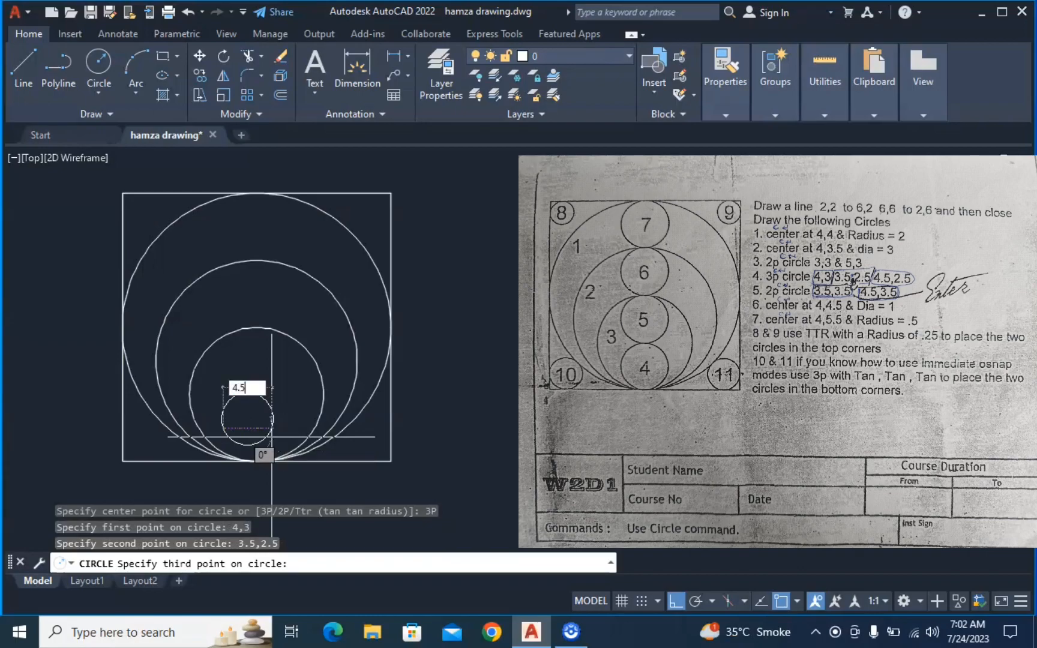
pyautogui.write(',2.5')
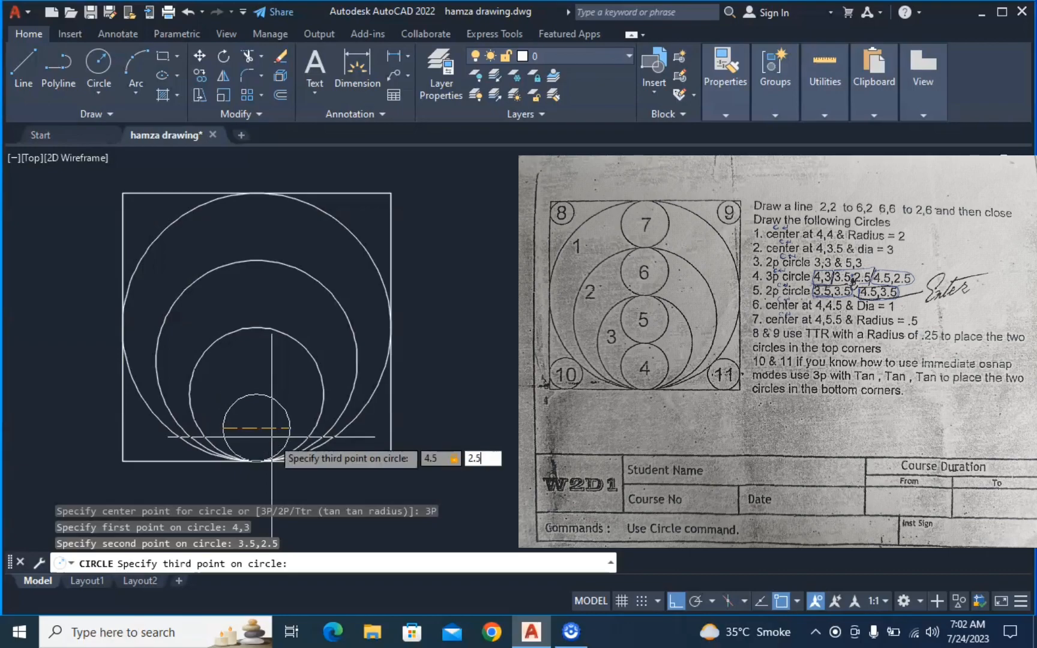
pyautogui.press('Return')
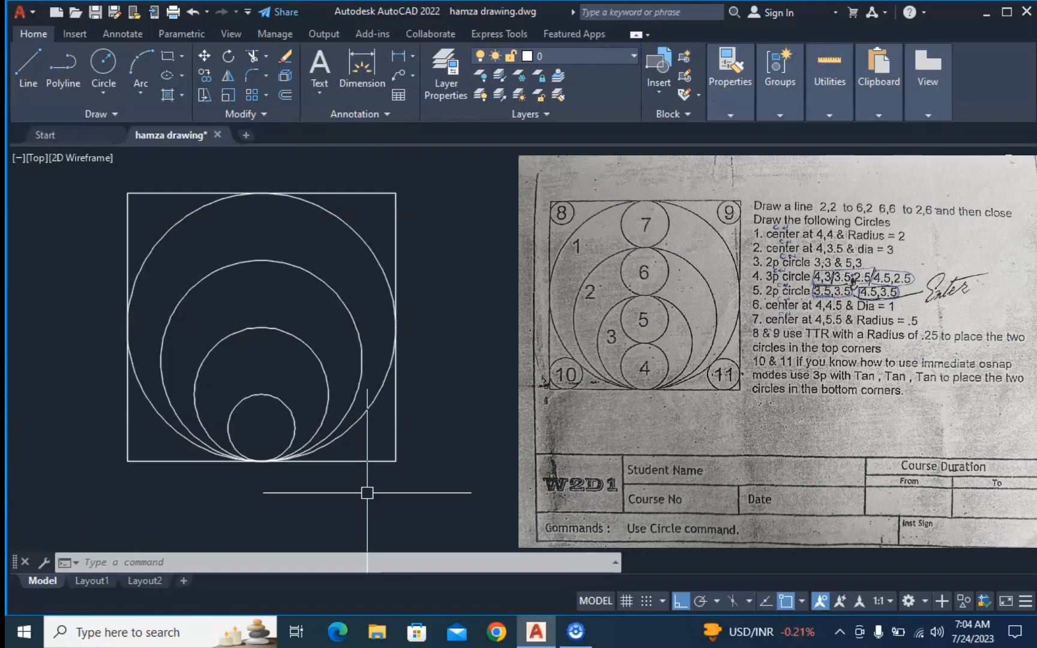
# Step: Draw a two-point circle with its diameter end points at 3.5,3.5 and 4.5,3.5
pyautogui.write('c')
pyautogui.press('Return')
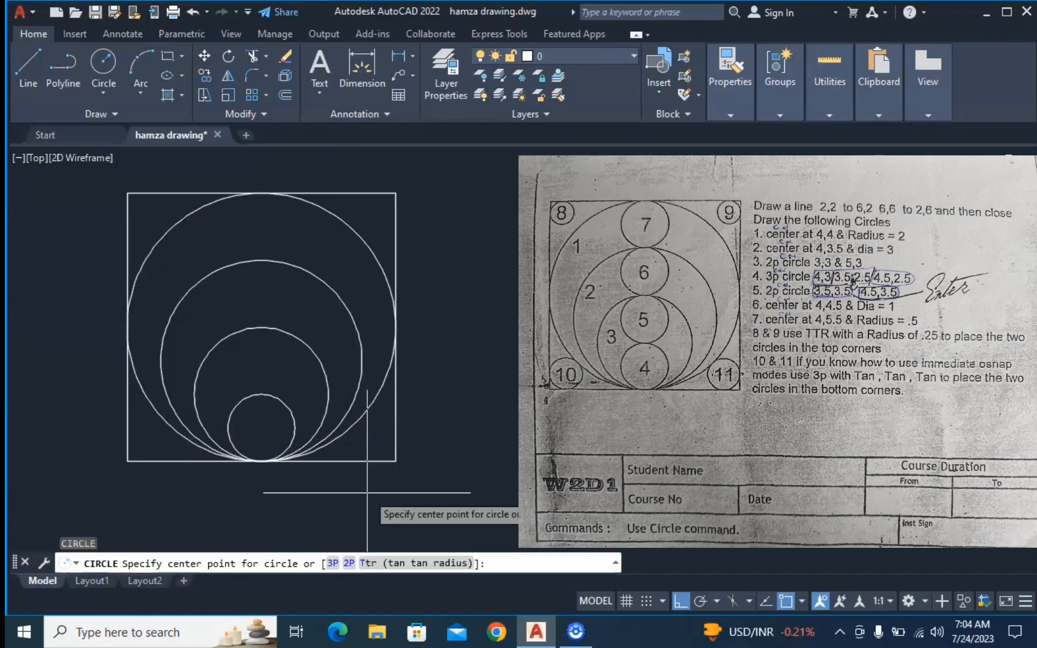
pyautogui.click(349, 563)
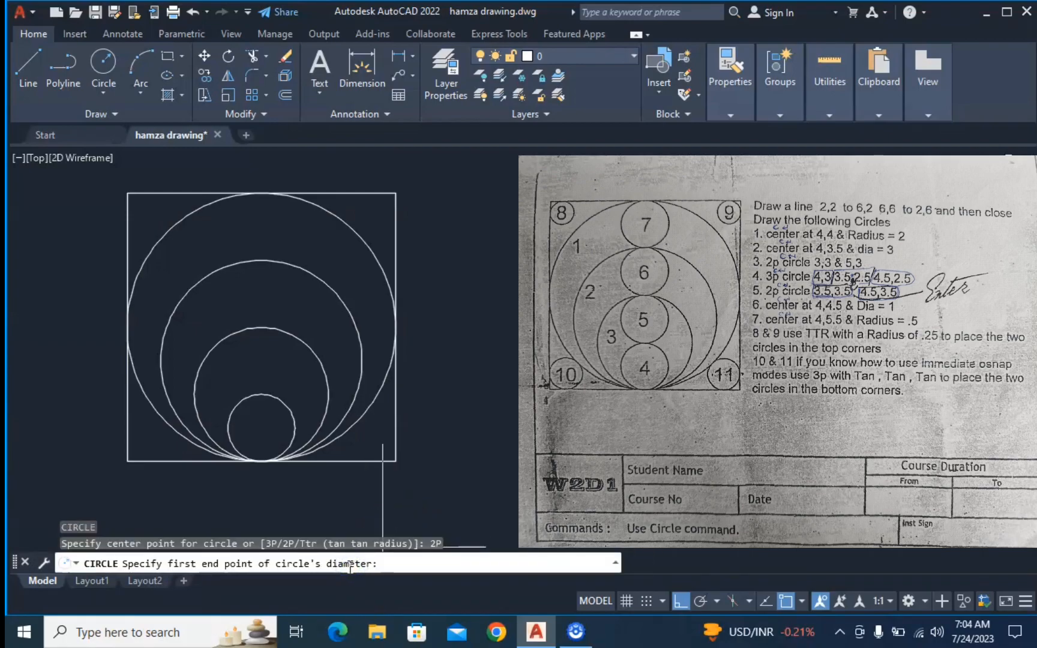
pyautogui.write('3.5,3.5')
pyautogui.press('Return')
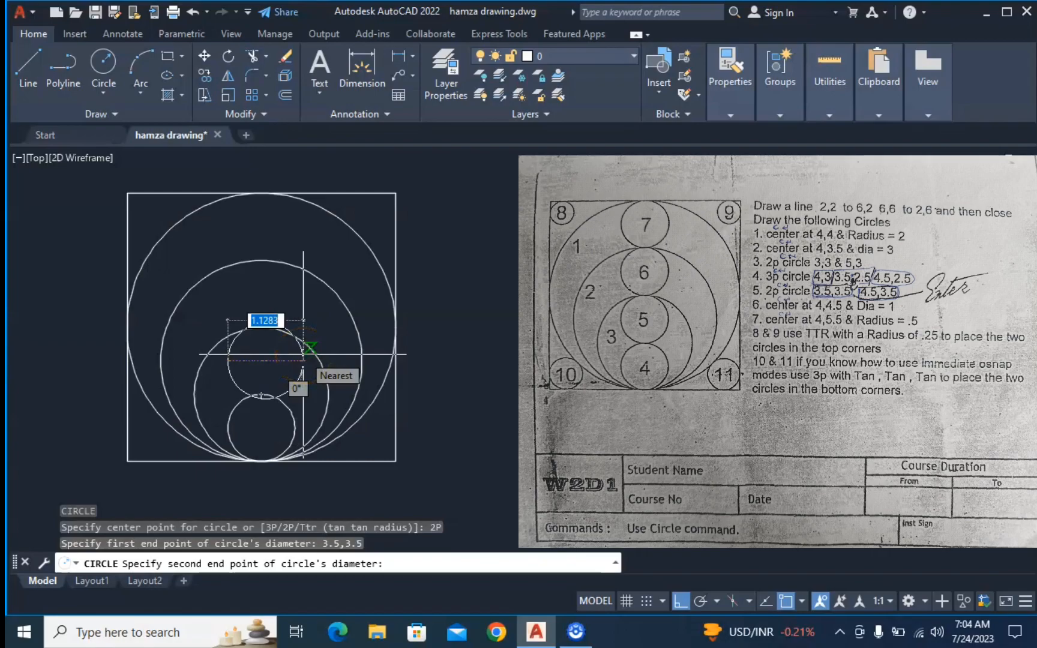
pyautogui.write('4')
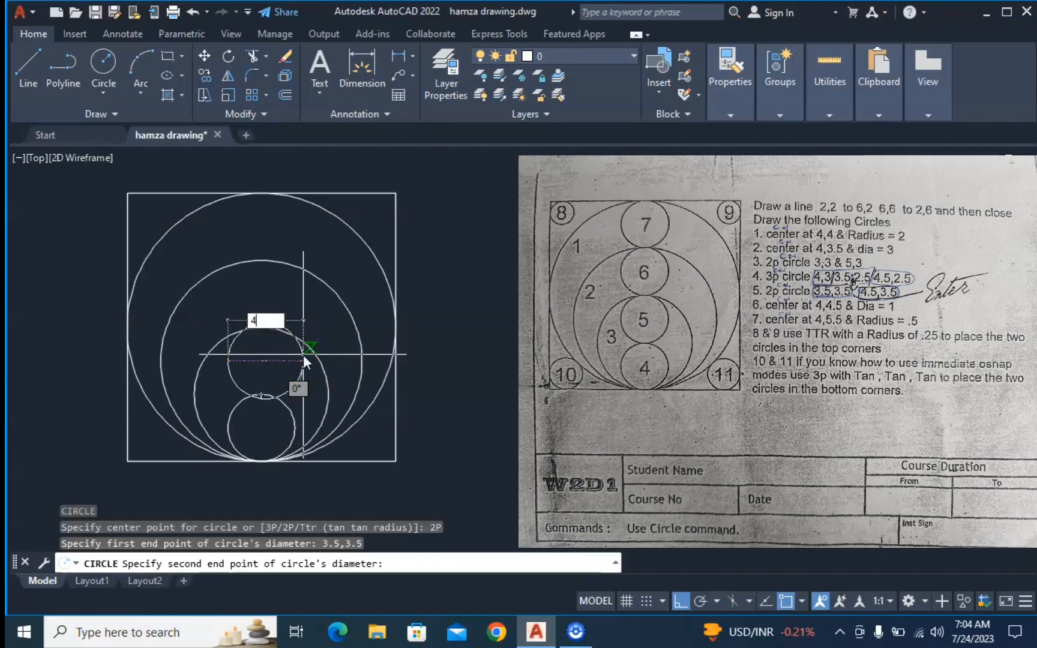
pyautogui.write('.5,')
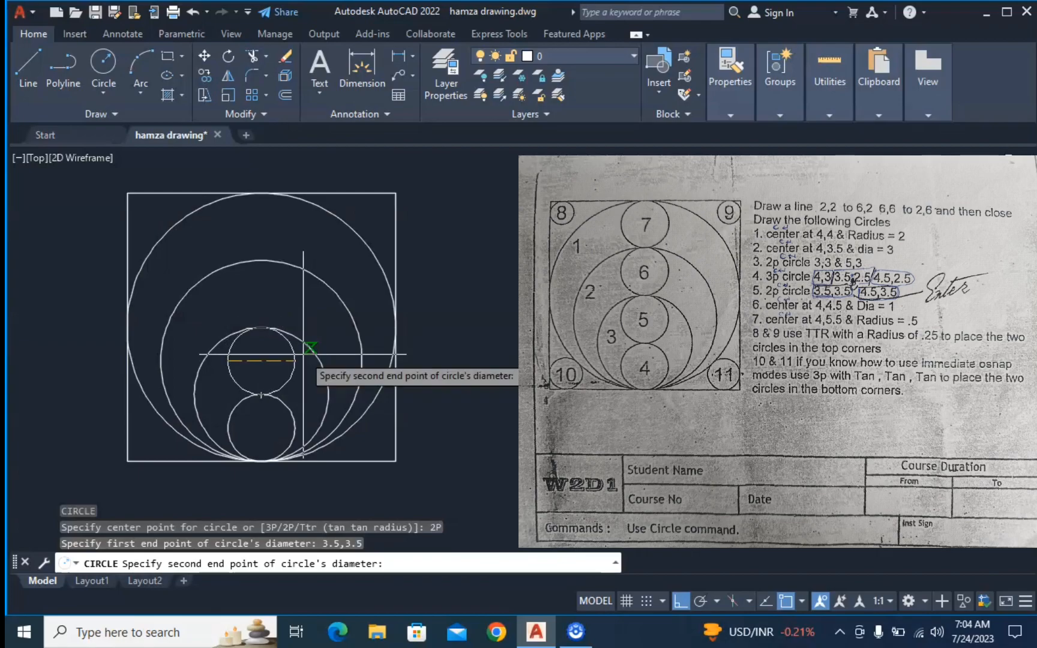
pyautogui.press('Return')
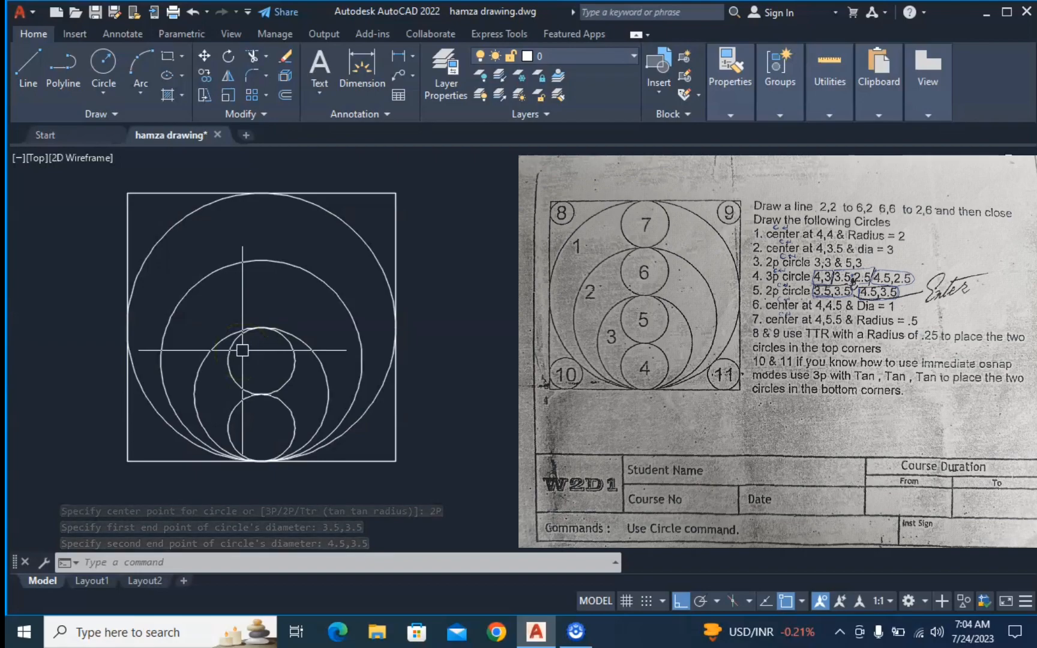
# Step: Draw a circle centred at 4,4.5 with a diameter of 1
pyautogui.write('c')
pyautogui.press('Return')
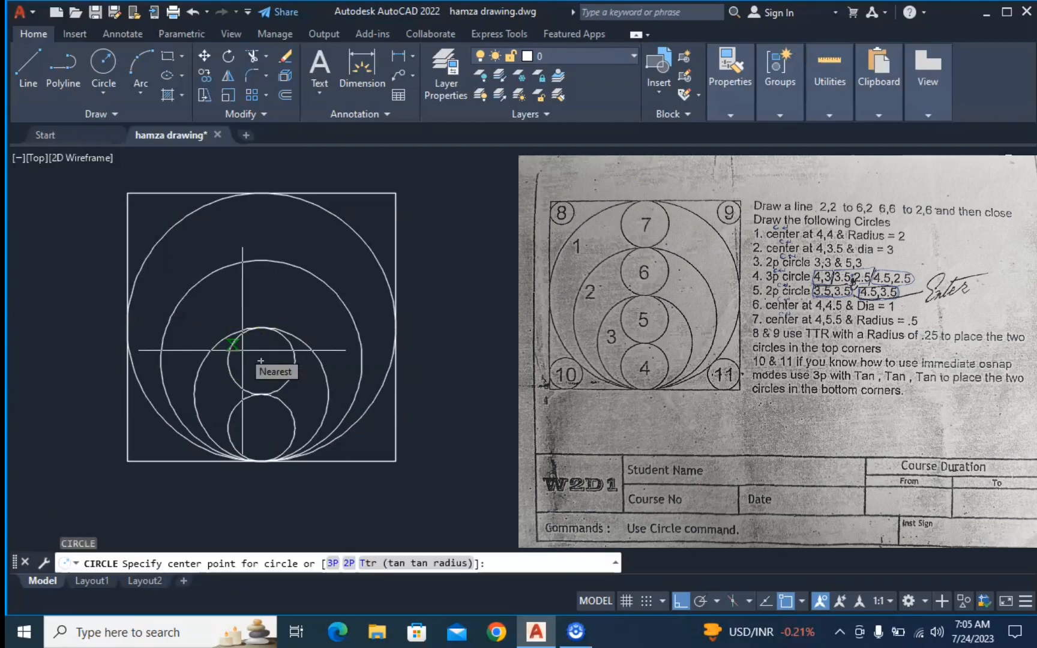
pyautogui.write('4,4.')
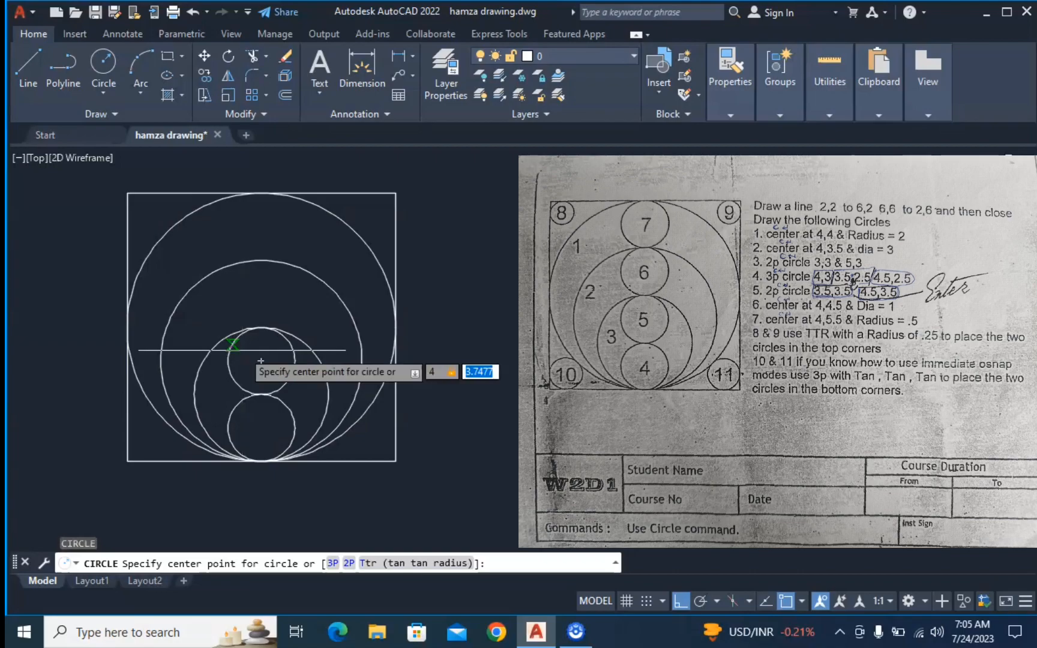
pyautogui.write('5')
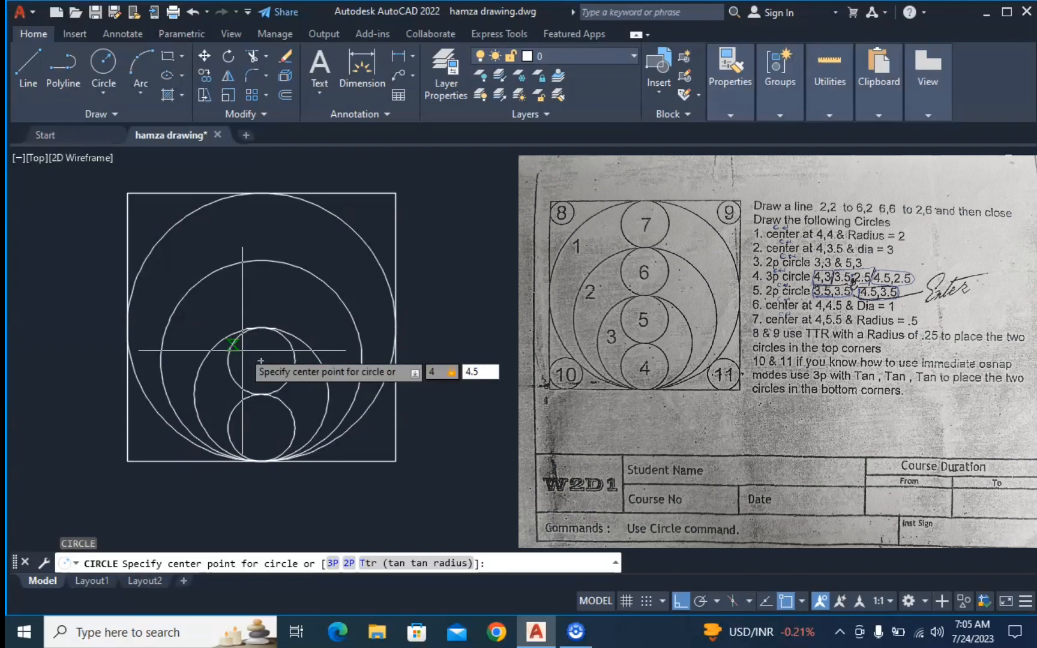
pyautogui.press('Return')
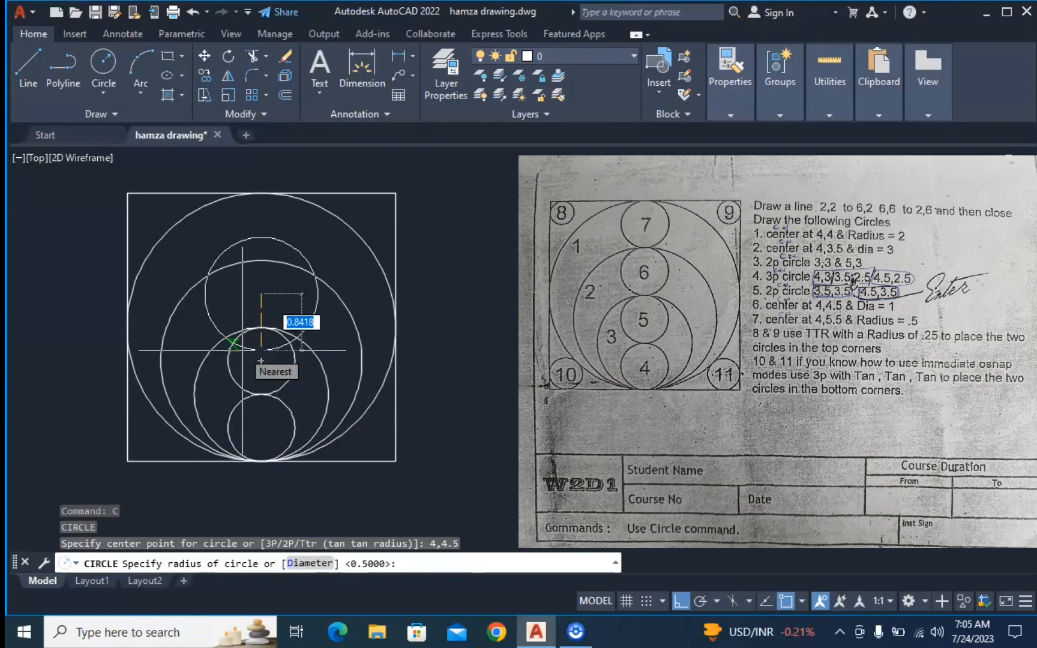
pyautogui.write('d')
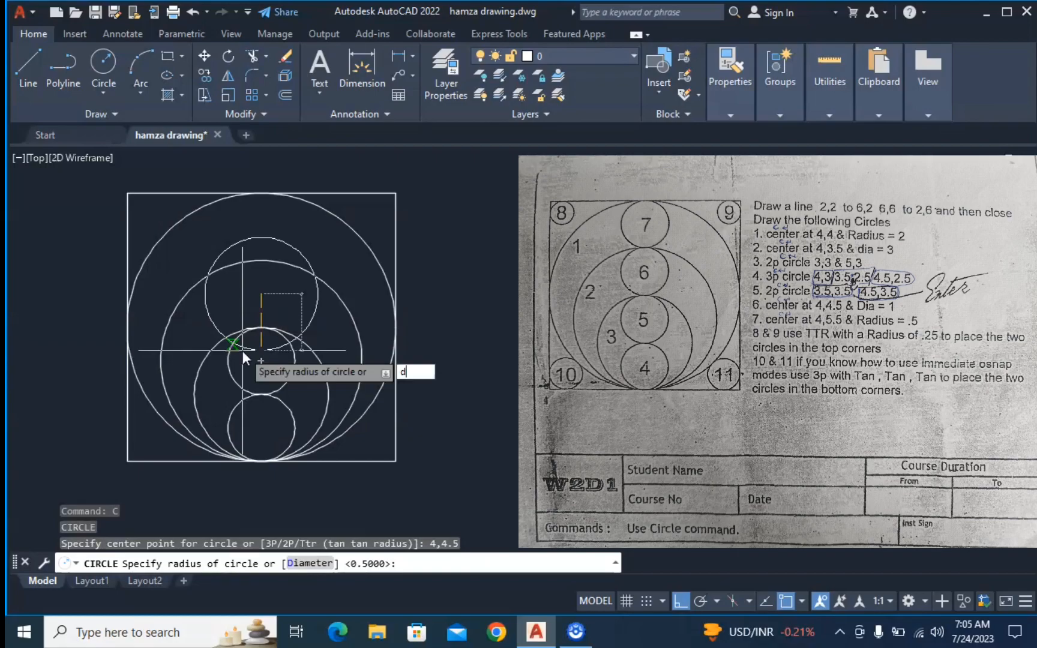
pyautogui.press('Return')
pyautogui.write('1')
pyautogui.press('Return')
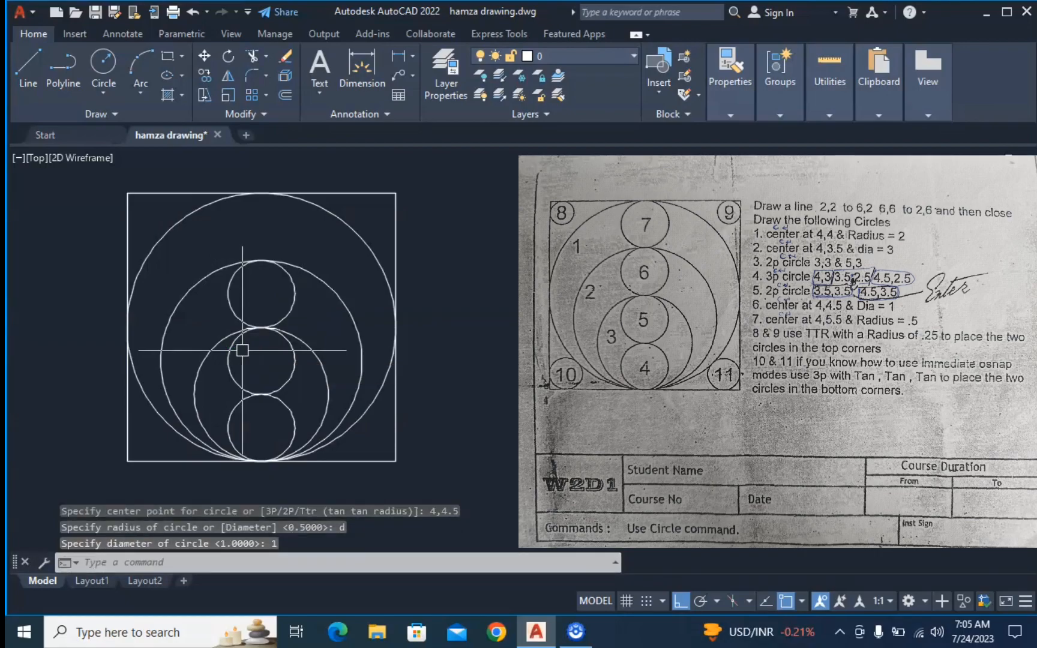
# Step: Draw a circle centred at 4,5.5 with a radius of 0.5
pyautogui.write('c')
pyautogui.press('Return')
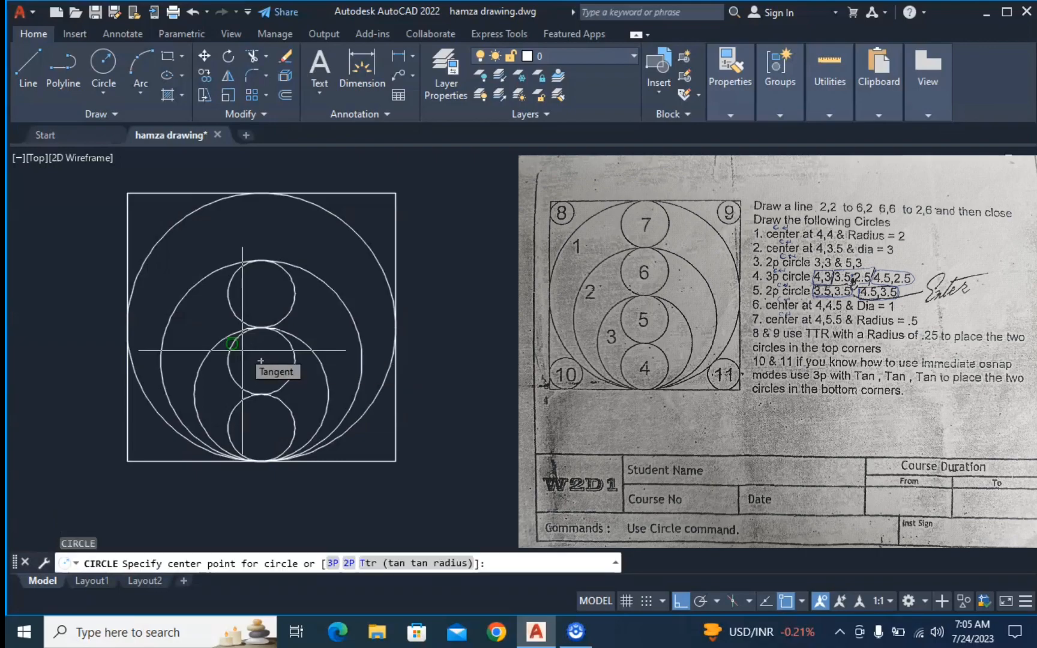
pyautogui.write('4,')
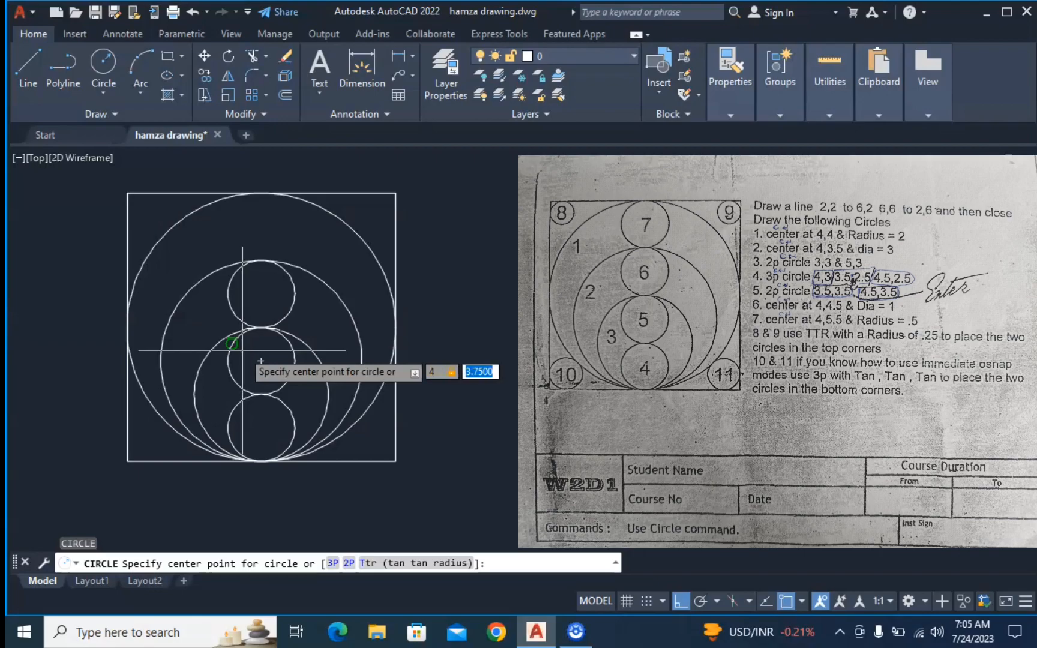
pyautogui.write('5.5')
pyautogui.press('Return')
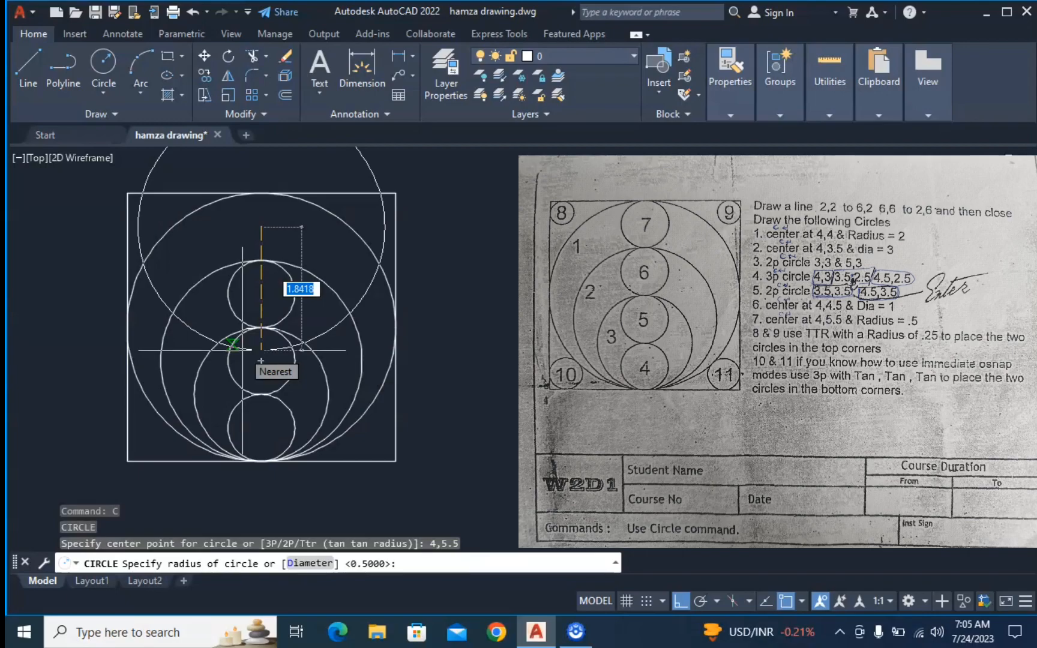
pyautogui.write('r')
pyautogui.press('Return')
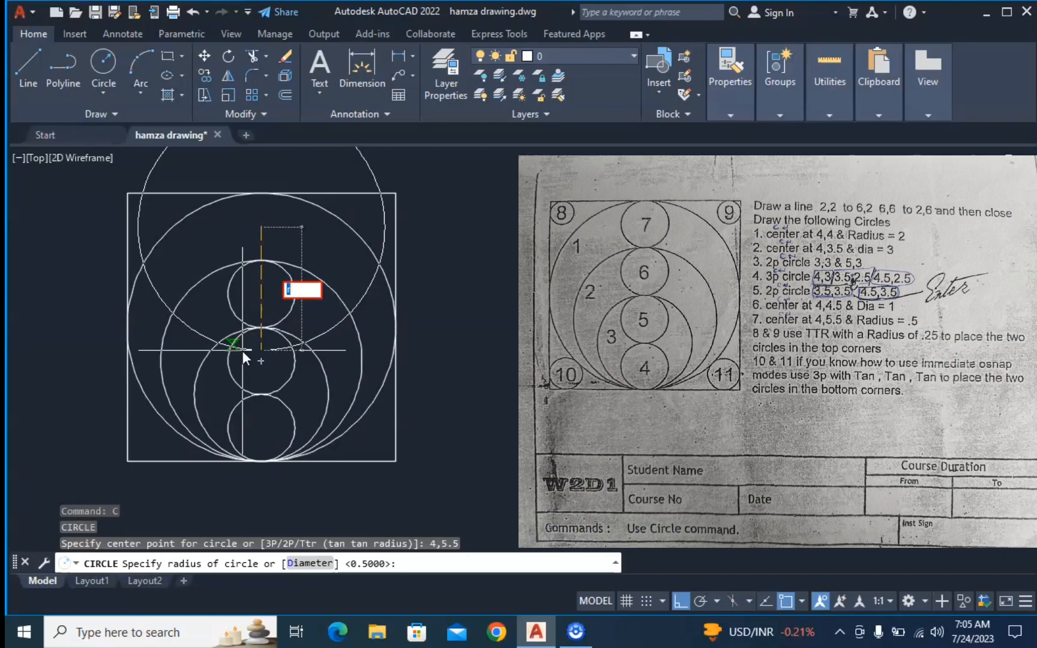
pyautogui.write('0.5')
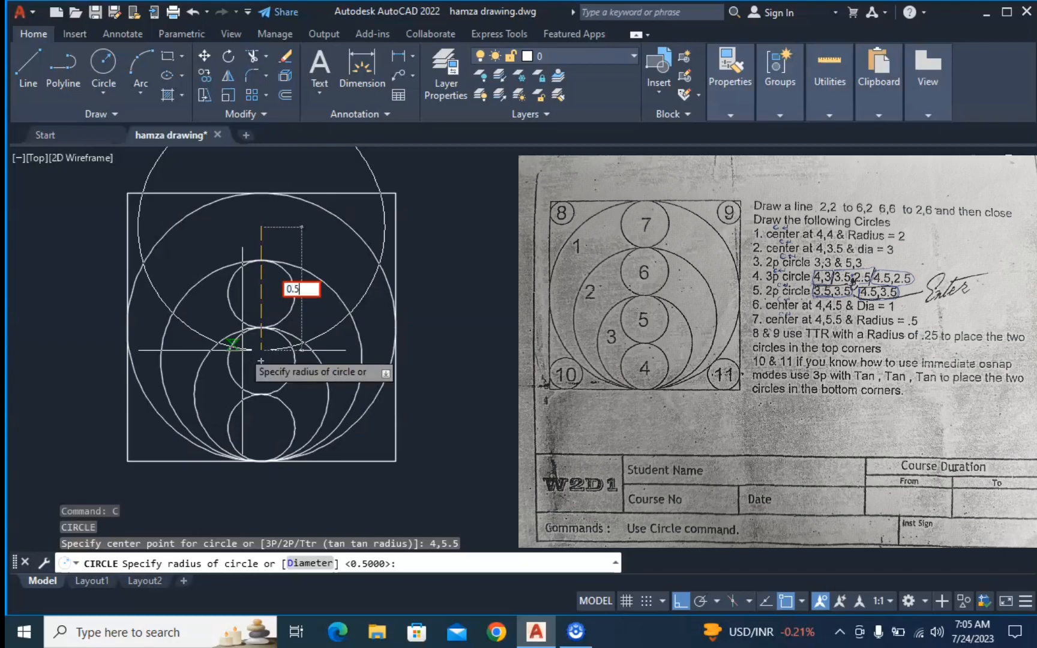
pyautogui.press('Return')
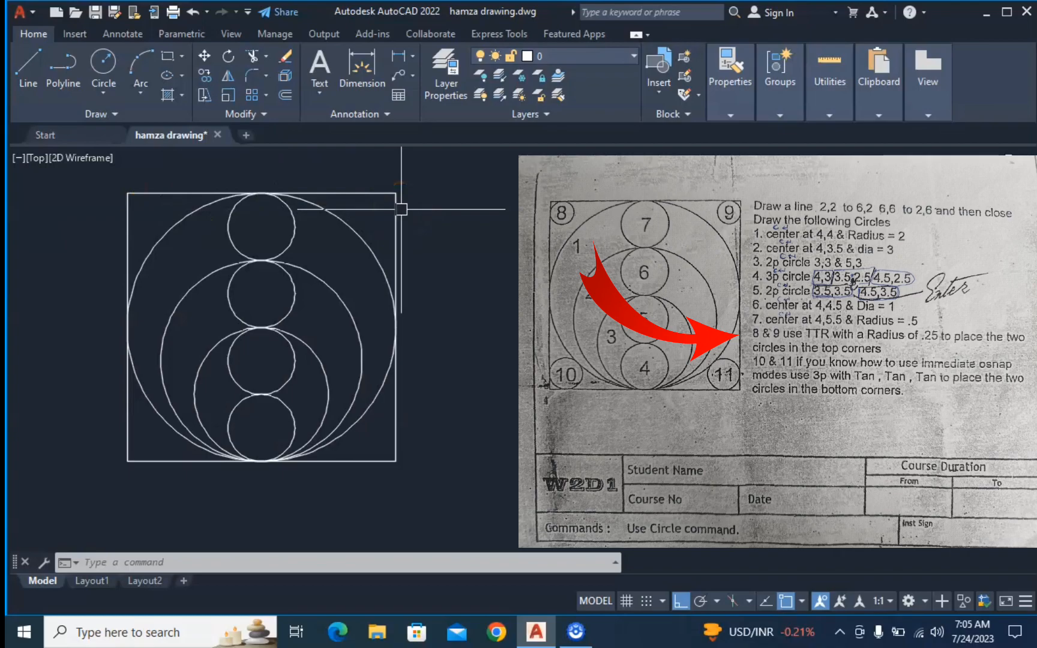
# Step: Draw a Tan, Tan, Radius circle of radius 0.25 in the square's upper-left corner, tangent to its left and top edges
pyautogui.click(103, 92)
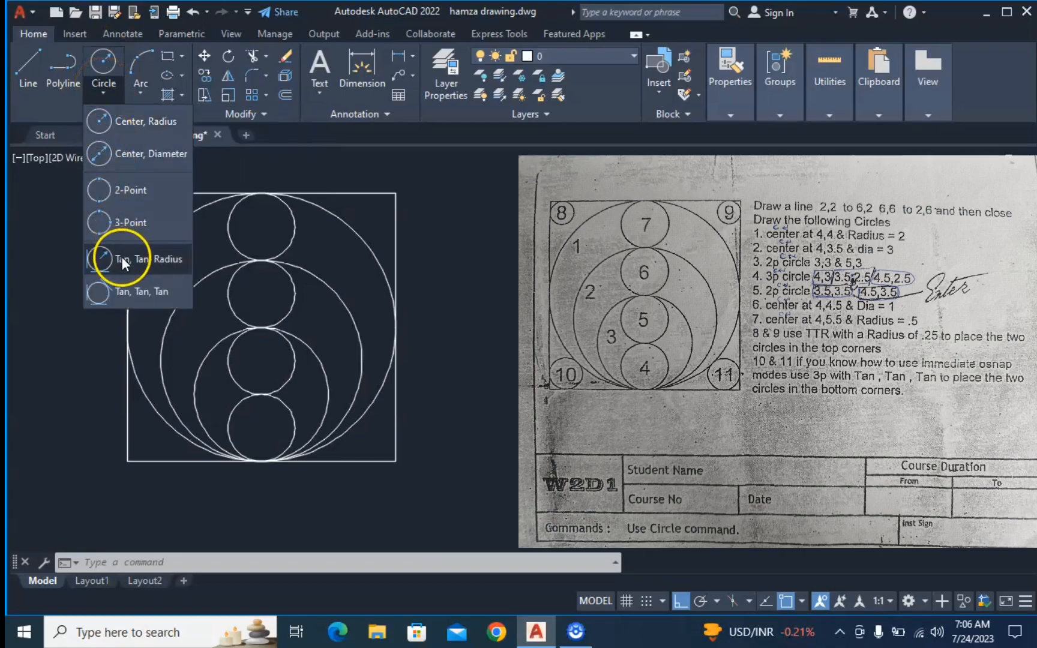
pyautogui.click(155, 262)
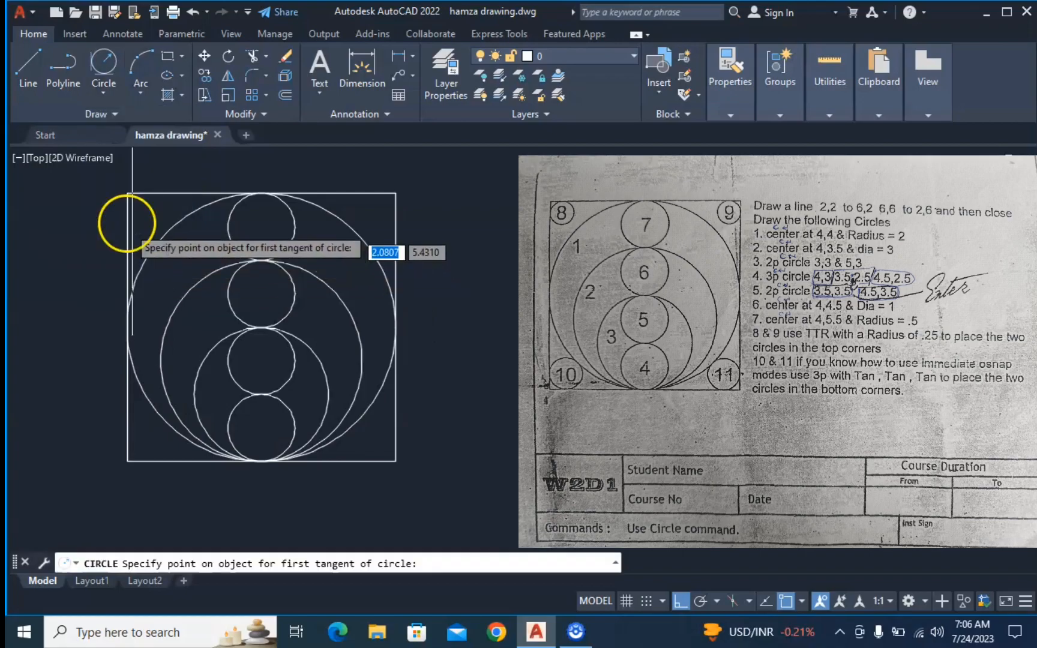
pyautogui.click(126, 220)
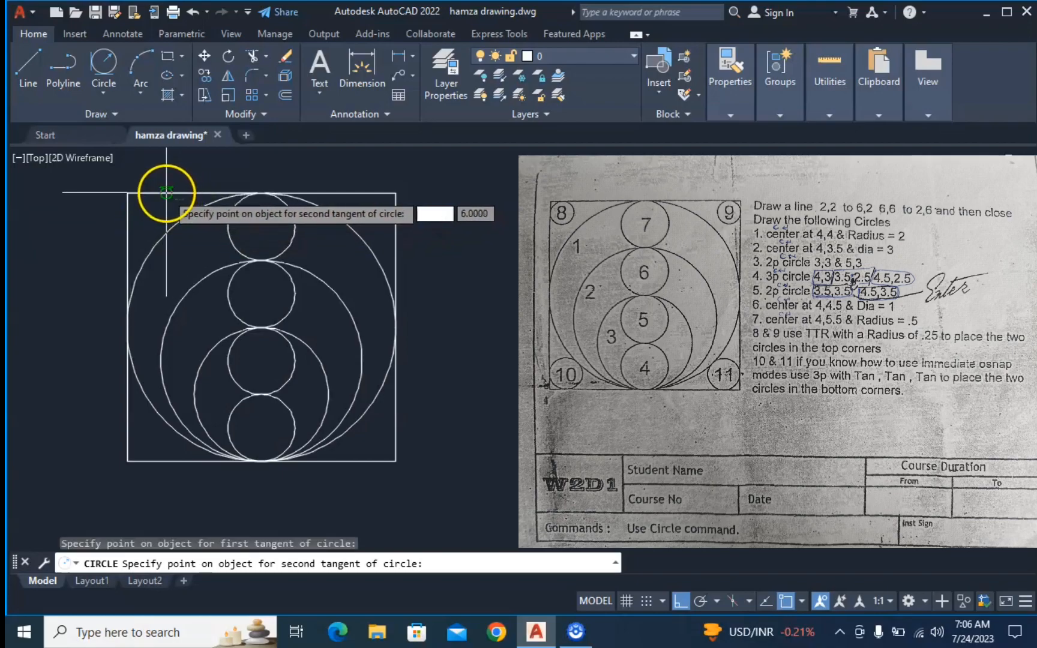
pyautogui.click(166, 193)
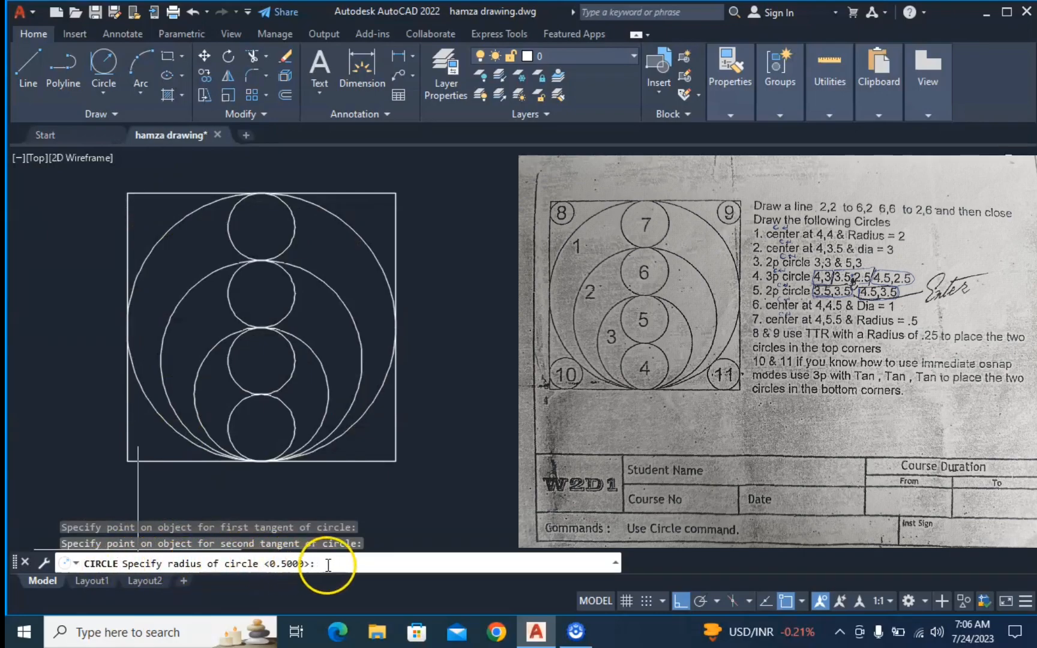
pyautogui.write('0.25')
pyautogui.press('Return')
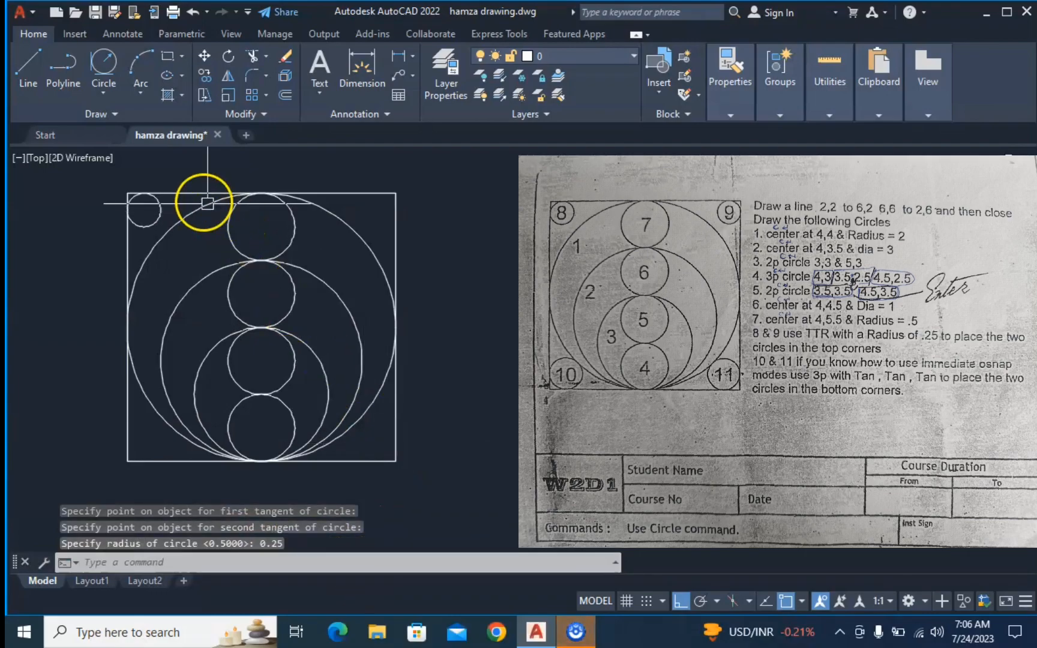
# Step: Draw a Tan, Tan, Radius circle of radius 0.25 in the square's upper-right corner, tangent to its top and right edges
pyautogui.click(98, 86)
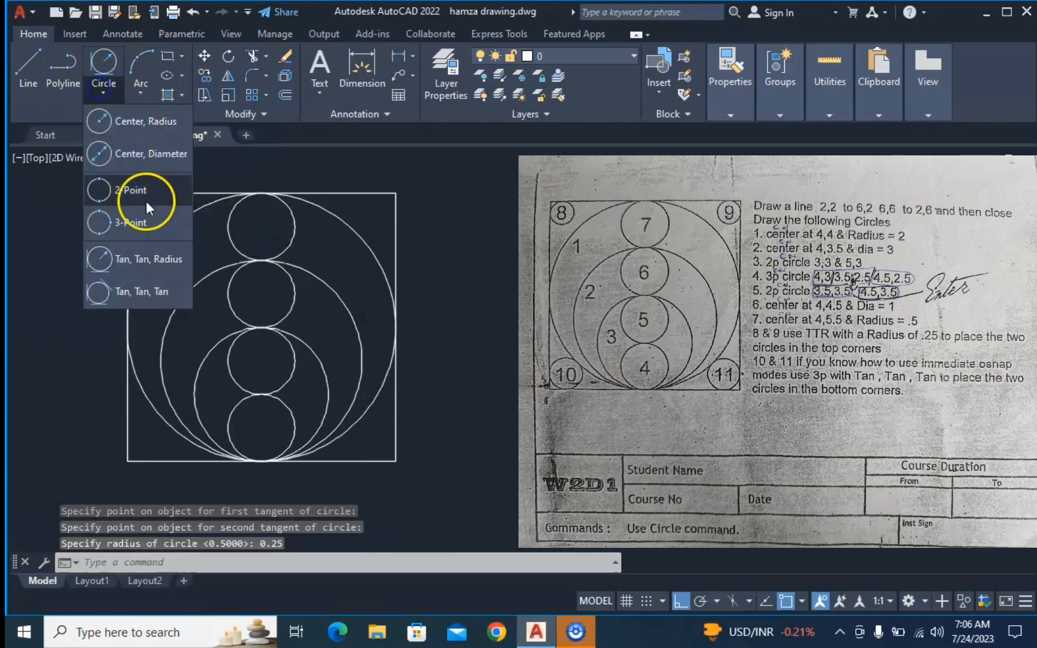
pyautogui.click(176, 259)
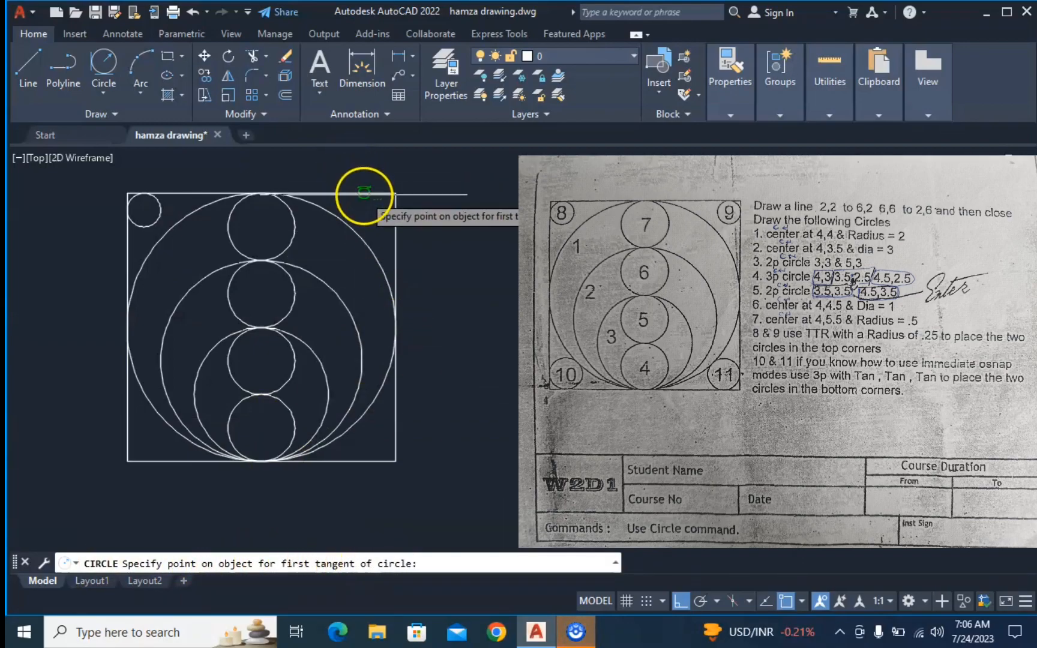
pyautogui.click(361, 192)
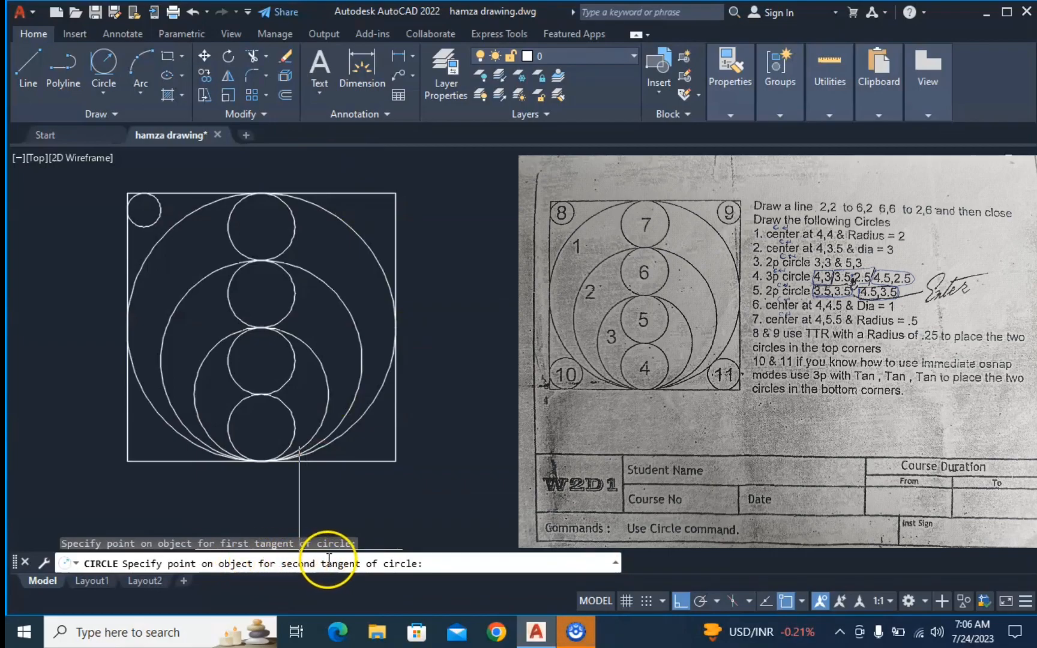
pyautogui.click(391, 223)
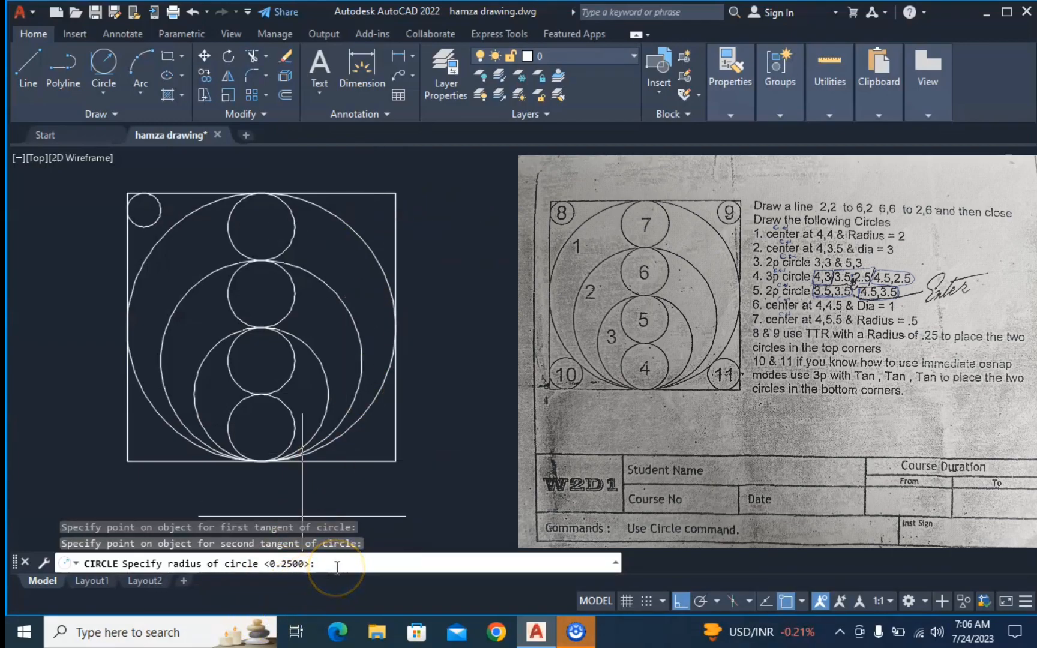
pyautogui.write('0.25')
pyautogui.press('Return')
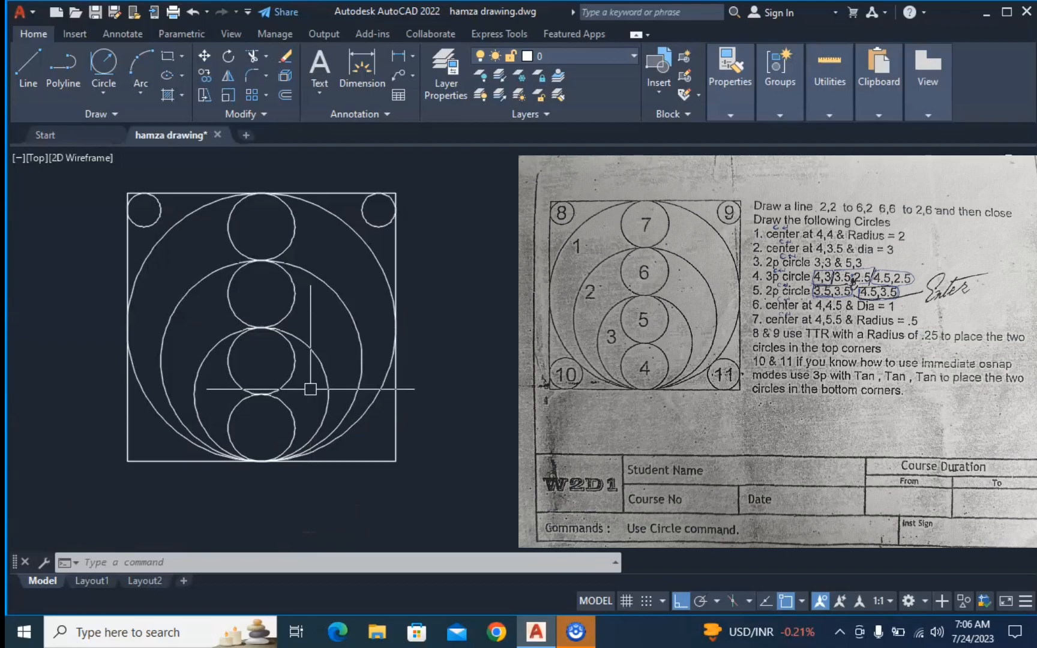
# Step: Draw a Tan, Tan, Tan circle in the square's lower-left corner, tangent to the left edge, bottom edge and largest circle
pyautogui.click(101, 87)
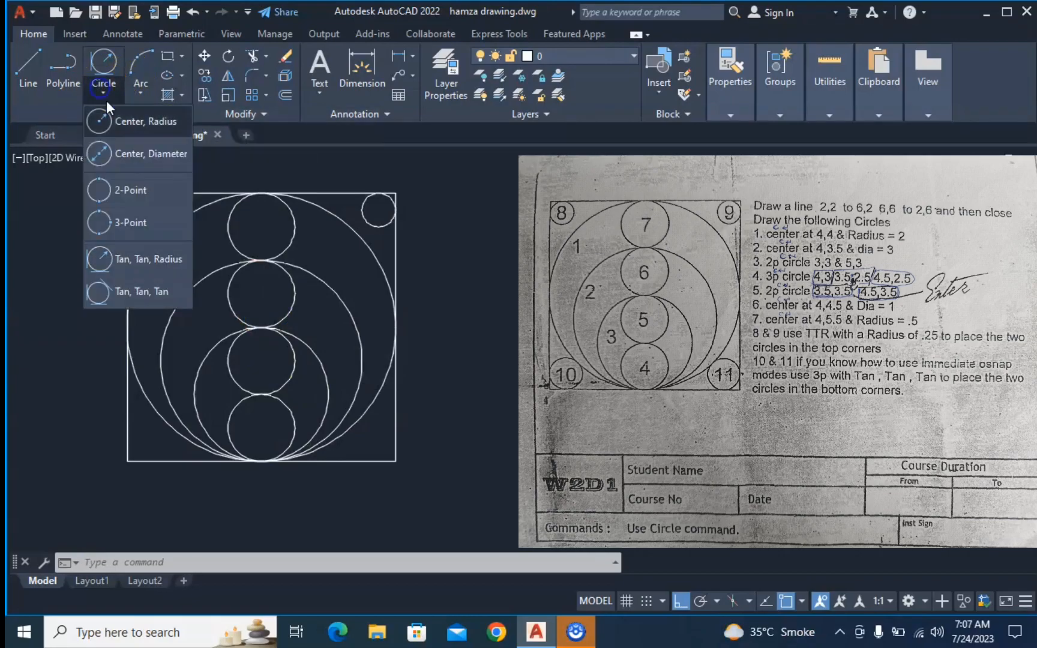
pyautogui.click(127, 292)
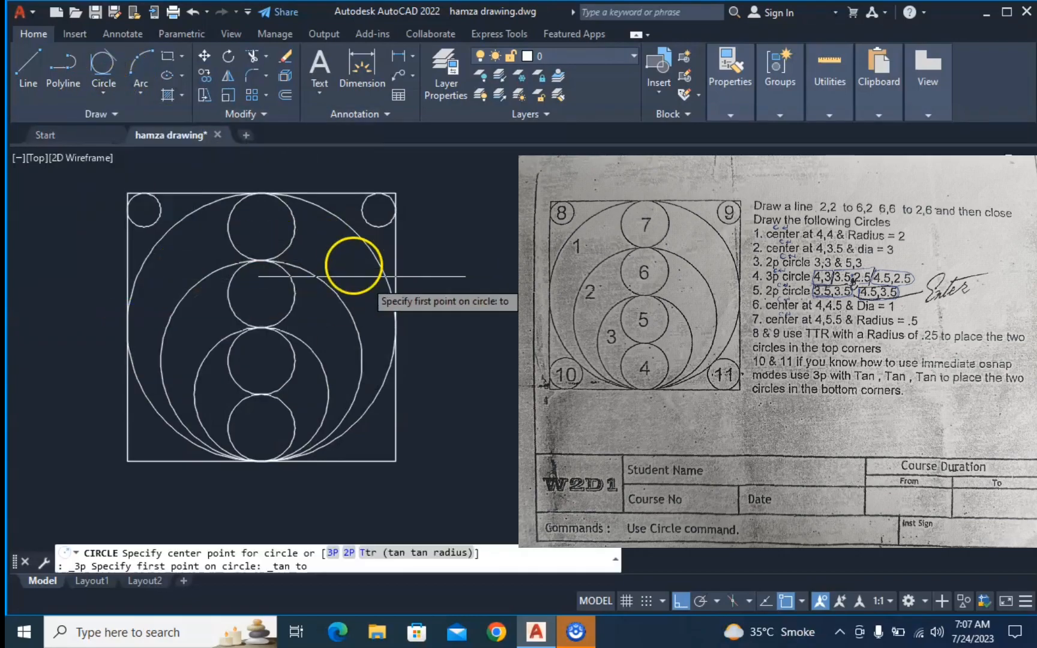
pyautogui.click(128, 434)
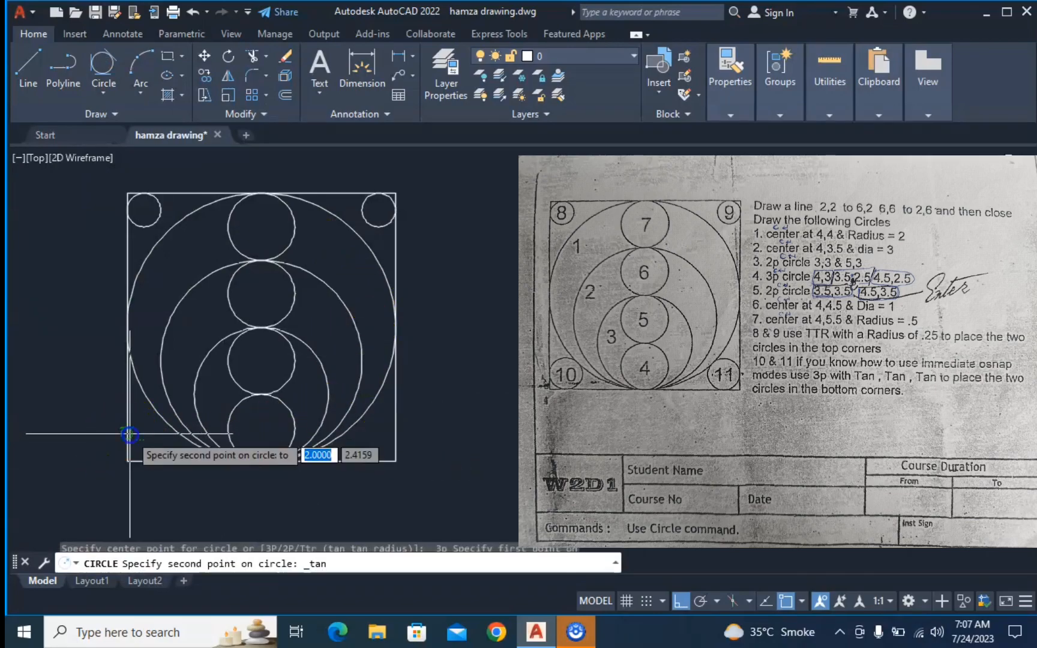
pyautogui.click(155, 461)
pyautogui.click(163, 412)
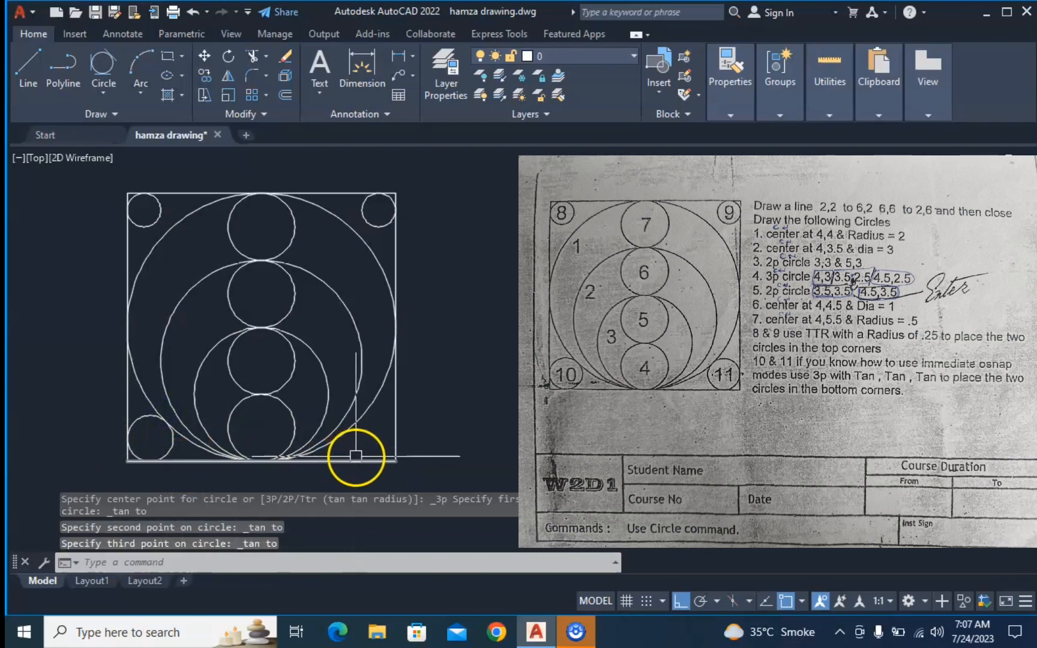
# Step: Draw a Tan, Tan, Tan circle in the square's lower-right corner, tangent to the bottom edge, right edge and largest circle
pyautogui.click(102, 95)
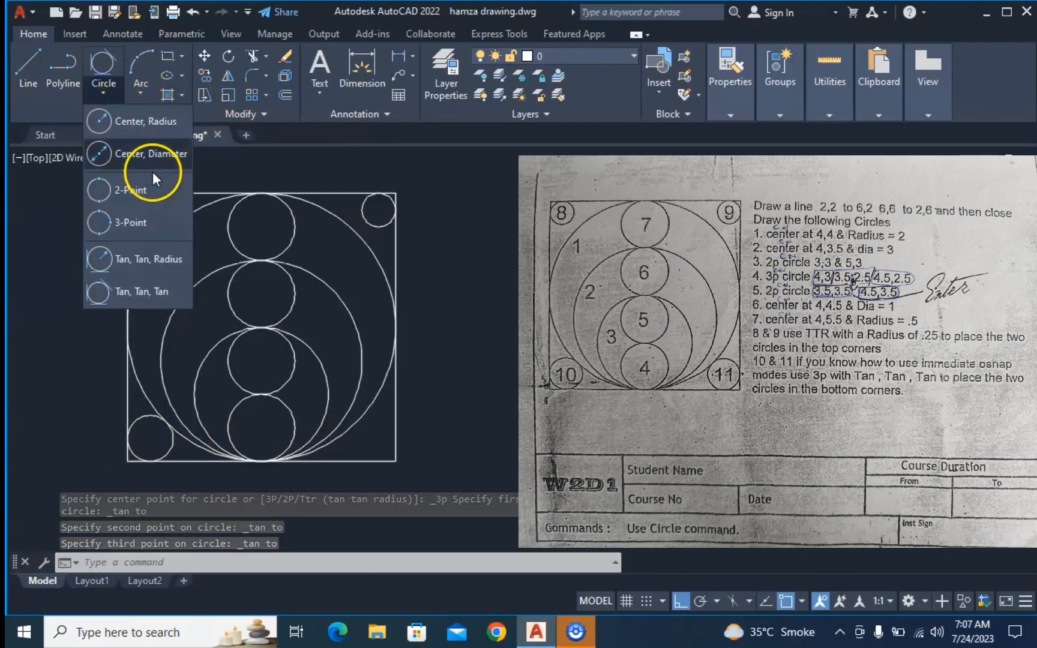
pyautogui.click(137, 293)
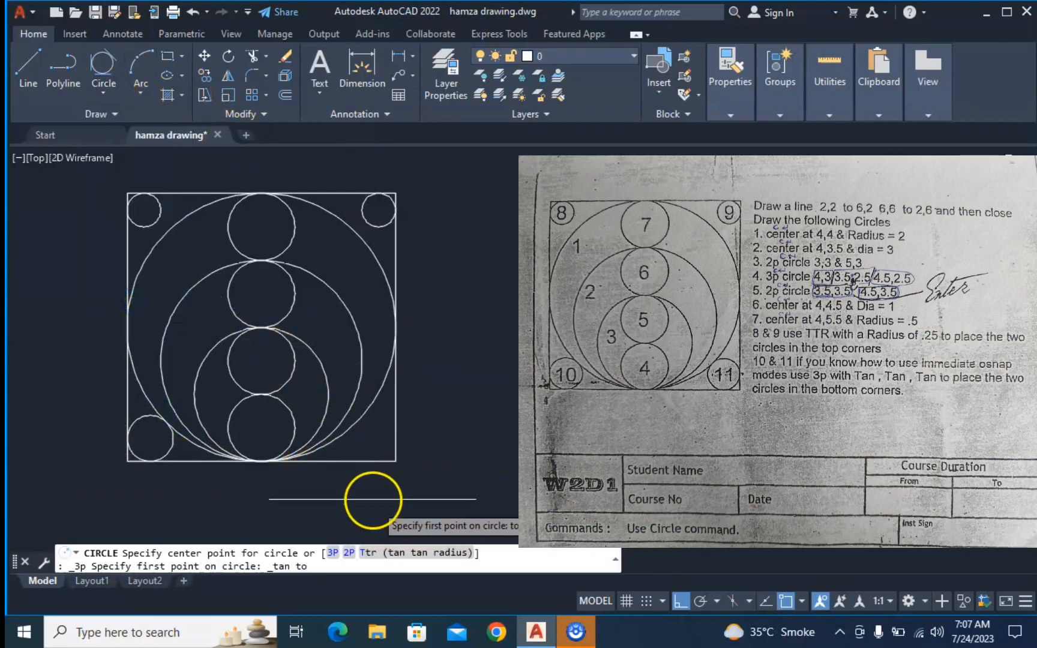
pyautogui.click(369, 459)
pyautogui.click(396, 423)
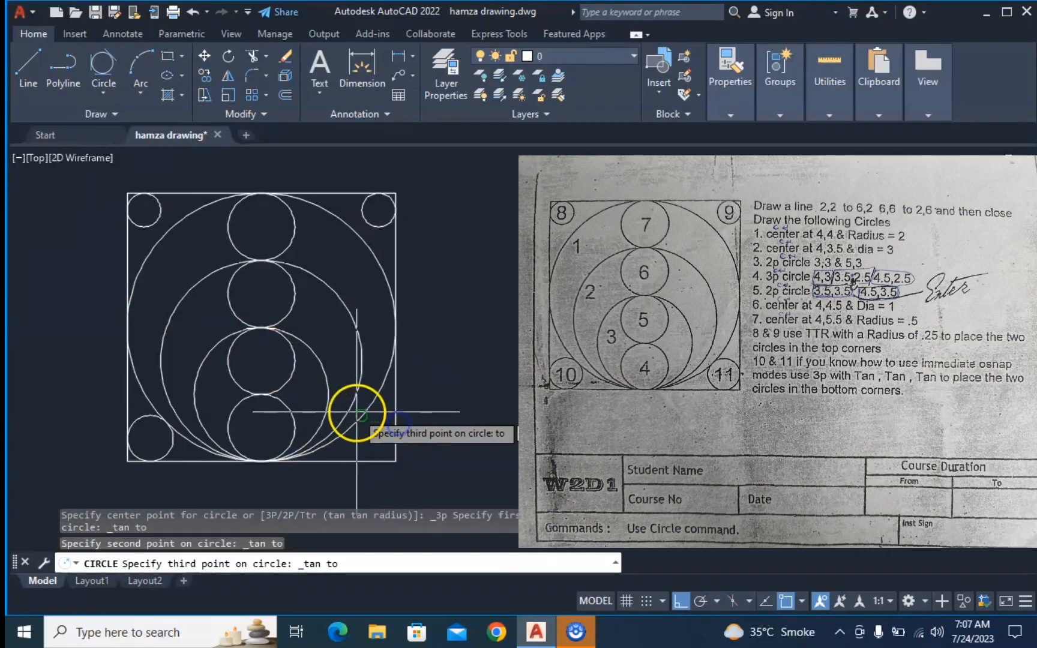
pyautogui.click(358, 421)
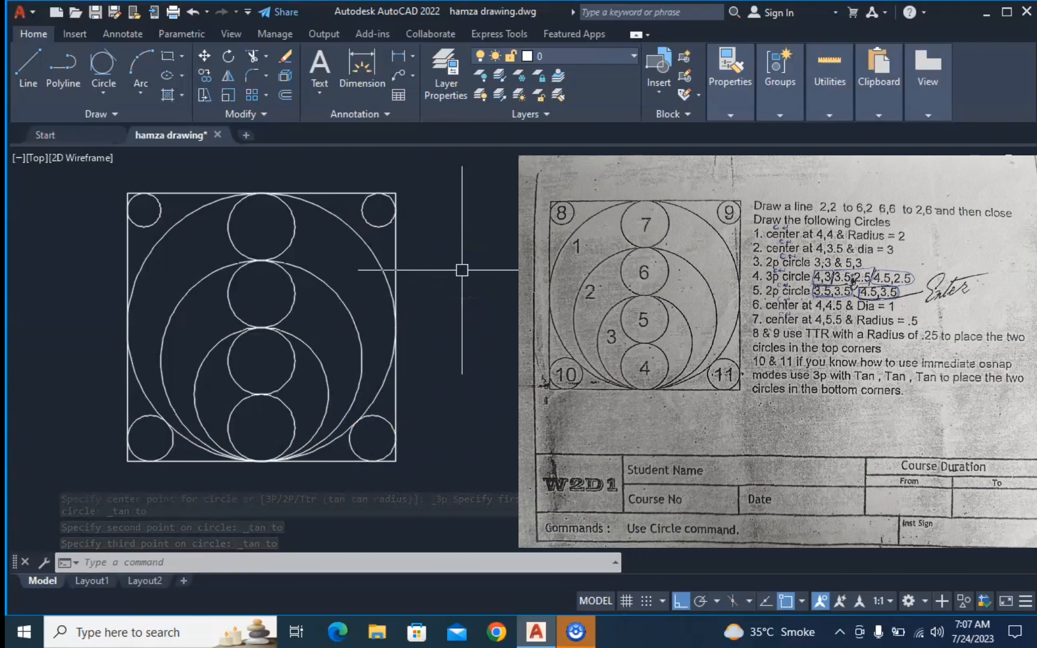
# Step: Write the numbers 1 to 11 as single-line text, one per line, beside the square's right edge, with height 0.20 and rotation 0
pyautogui.write('text')
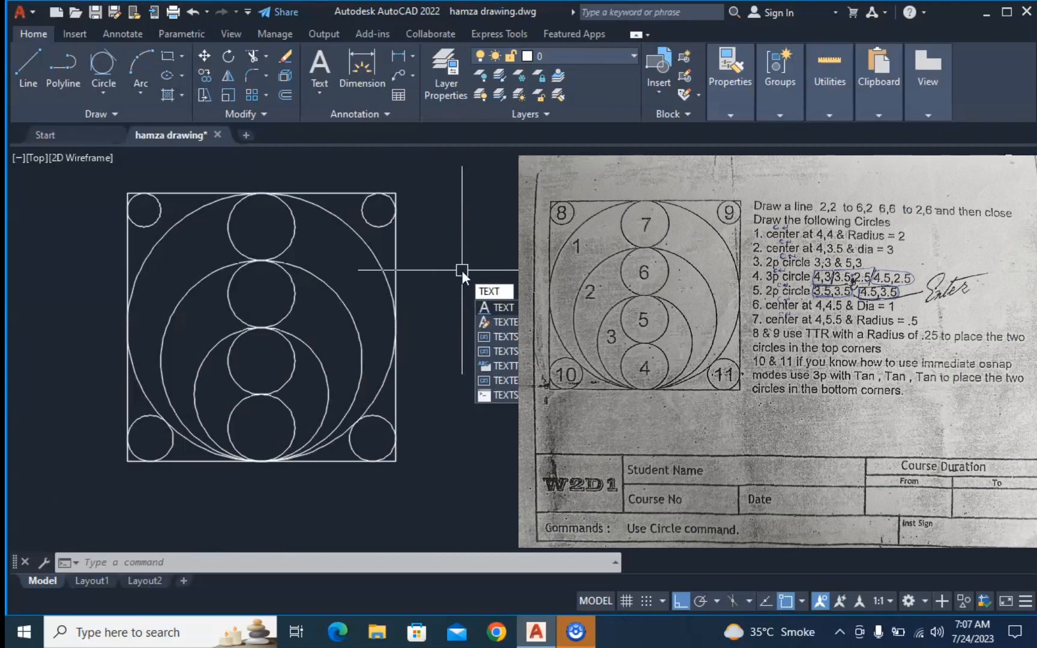
pyautogui.press('Return')
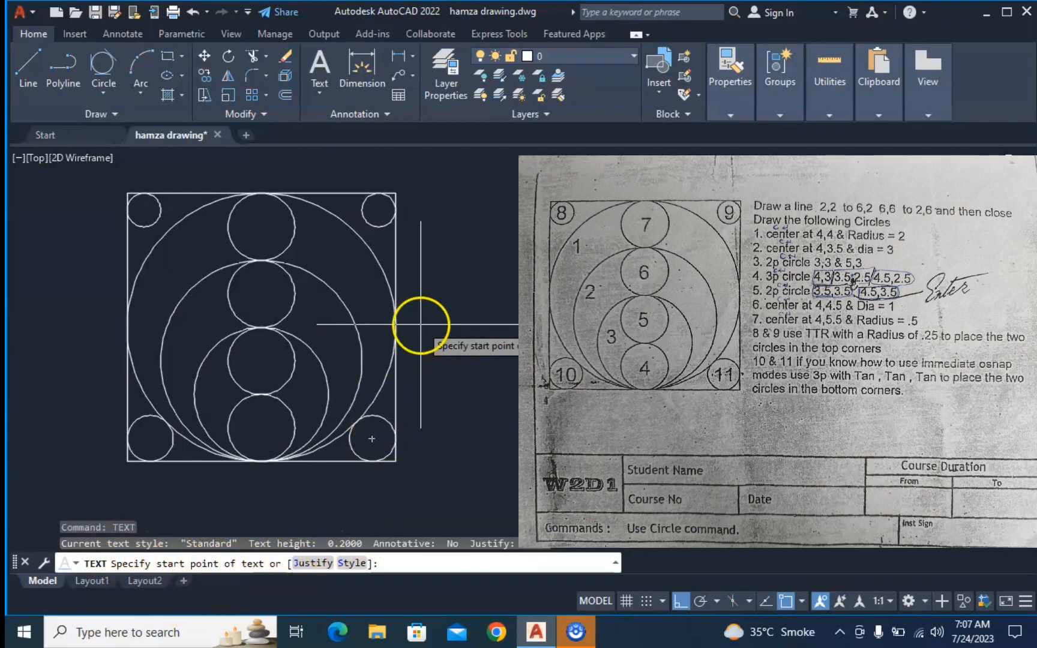
pyautogui.click(460, 194)
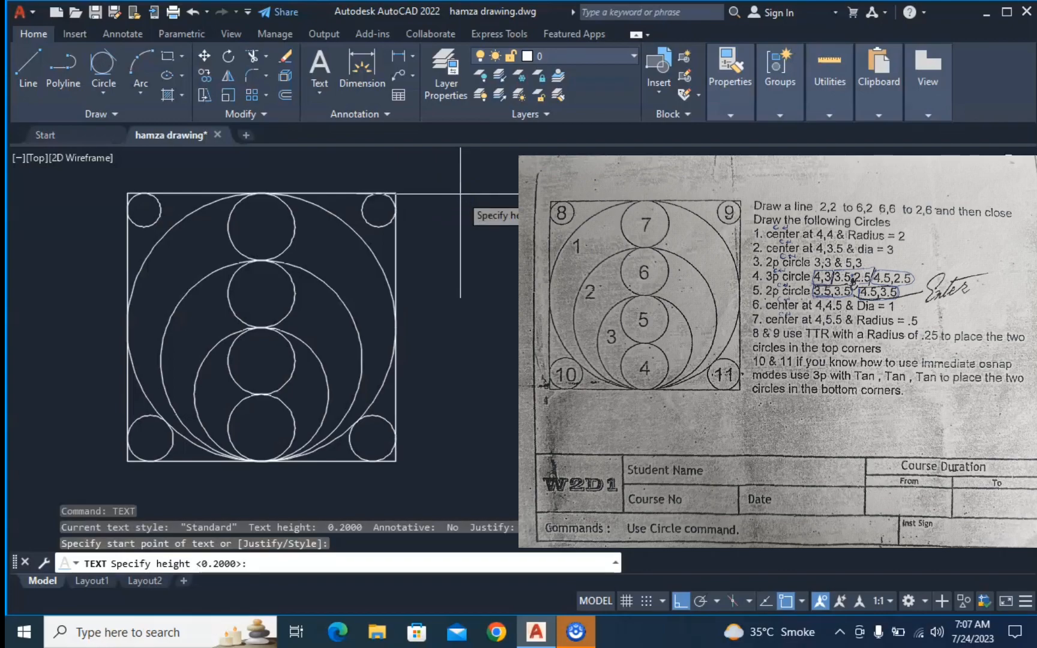
pyautogui.write('0.20')
pyautogui.press('Return')
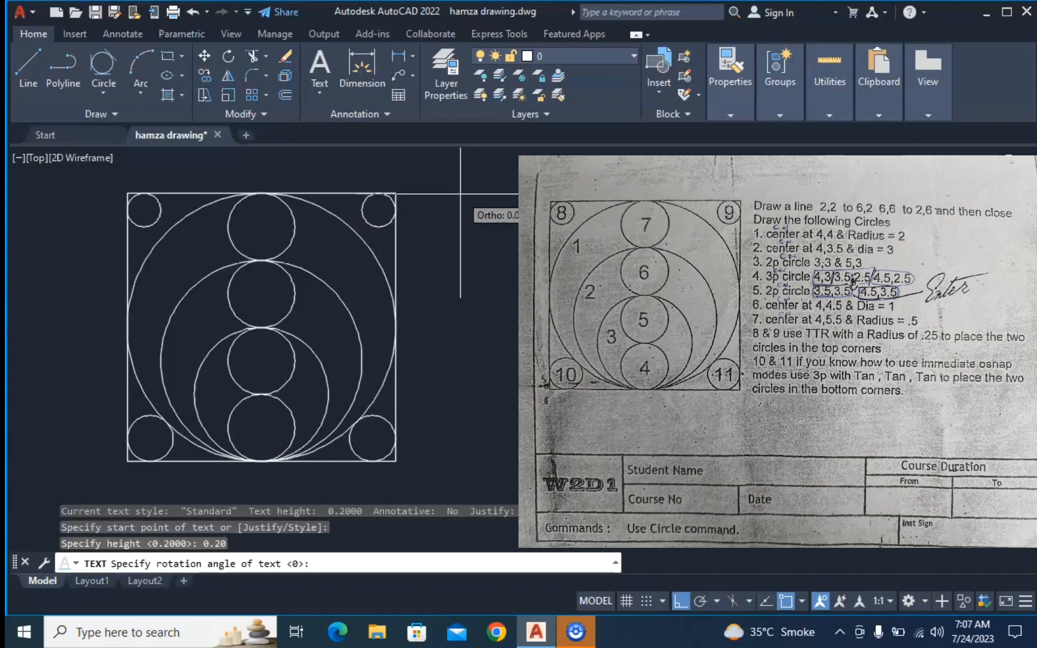
pyautogui.write('0')
pyautogui.press('Return')
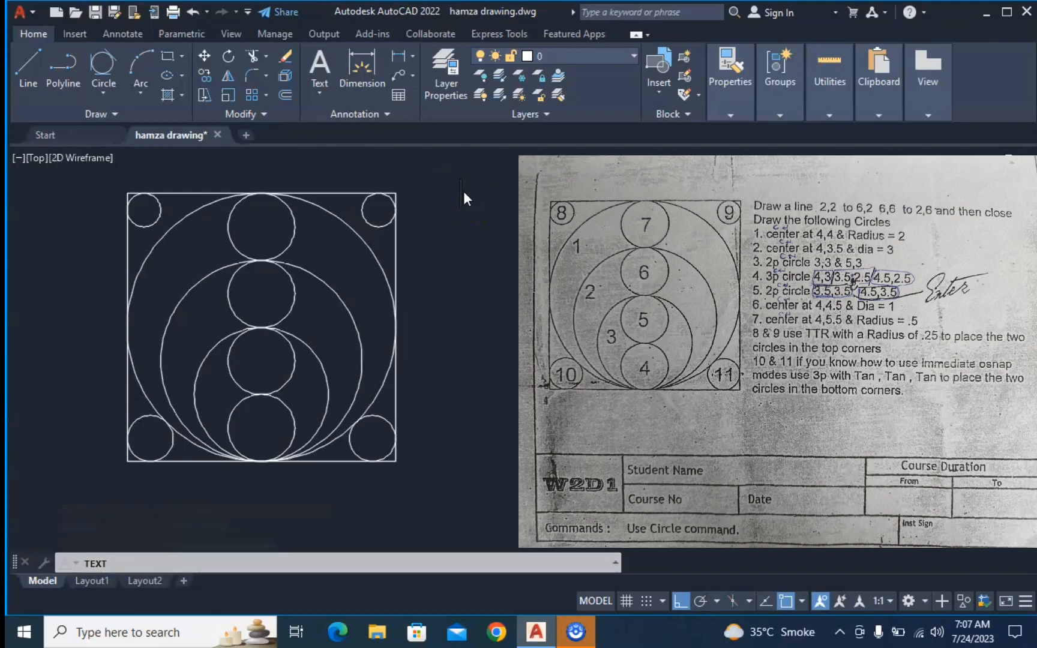
pyautogui.write('1')
pyautogui.press('Return')
pyautogui.write('2')
pyautogui.press('Return')
pyautogui.write('3')
pyautogui.press('Return')
pyautogui.write('4')
pyautogui.press('Return')
pyautogui.write('5')
pyautogui.press('Return')
pyautogui.write('6')
pyautogui.press('Return')
pyautogui.write('7')
pyautogui.press('Return')
pyautogui.write('8')
pyautogui.press('Return')
pyautogui.write('9')
pyautogui.press('Return')
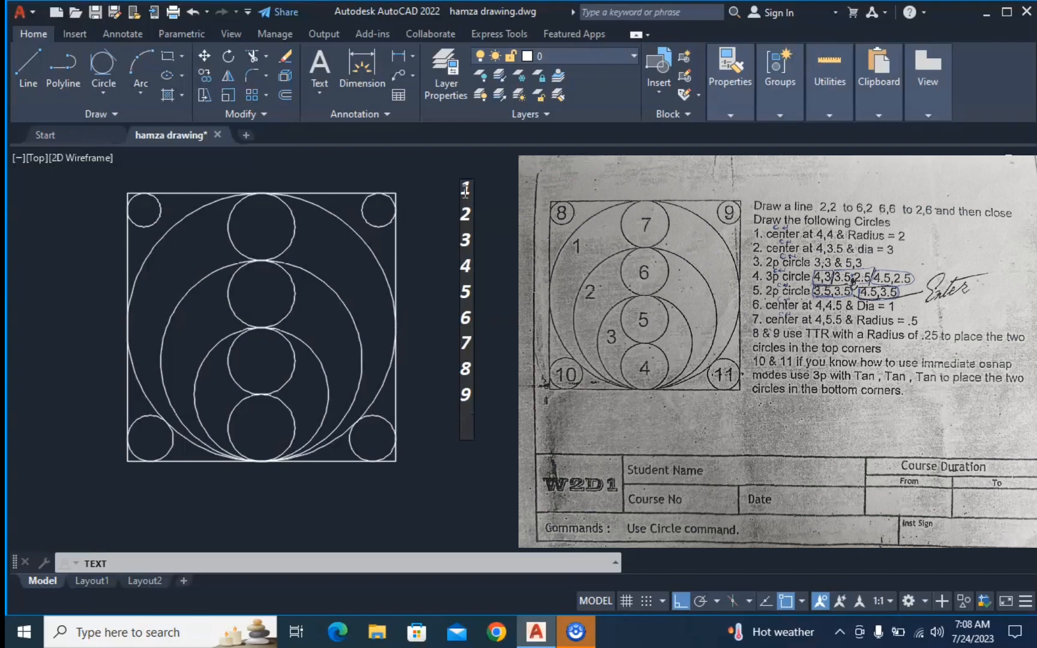
pyautogui.write('10')
pyautogui.press('Return')
pyautogui.write('11')
pyautogui.press('Return')
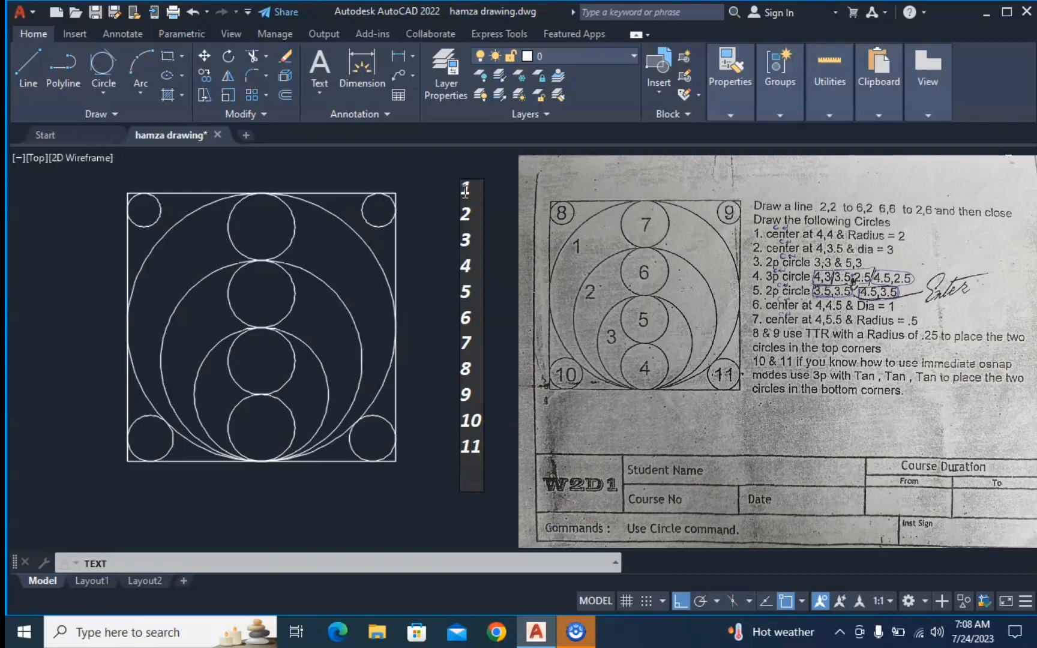
pyautogui.press('Return')
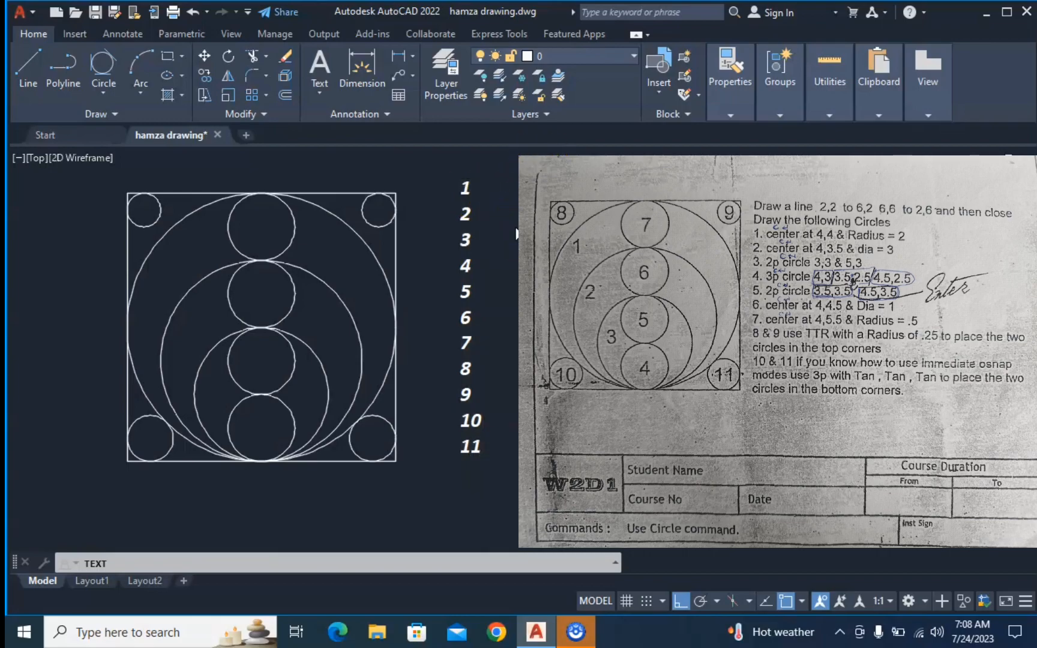
pyautogui.click(482, 202)
pyautogui.click(463, 188)
pyautogui.press('Escape')
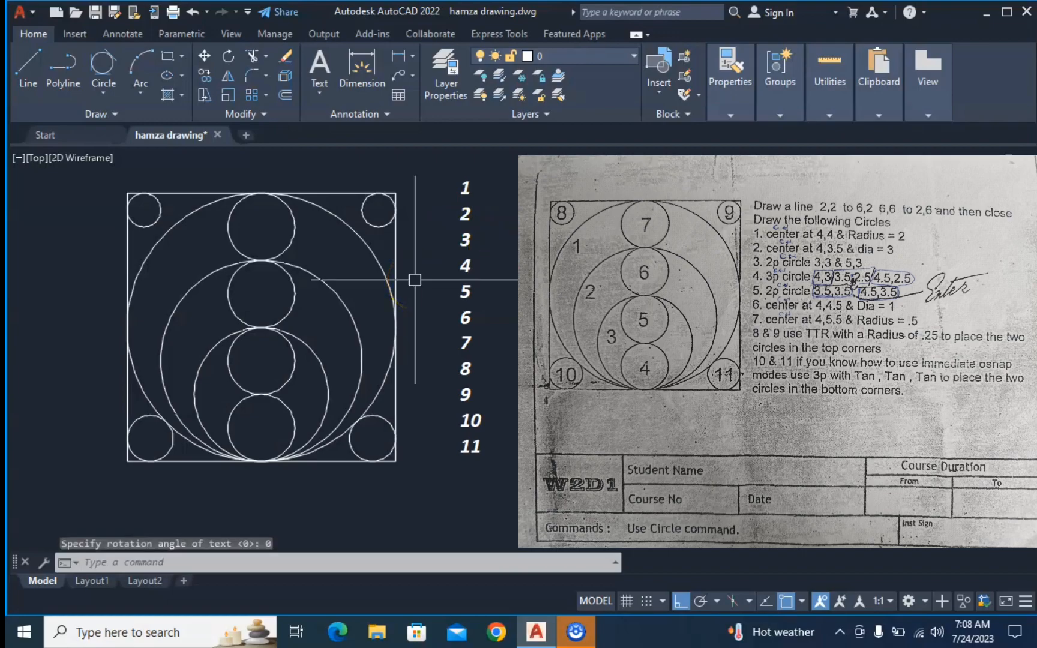
# Step: Move the number 1 with Ortho off into the upper-left area between the largest and second-largest circles
pyautogui.write('m')
pyautogui.press('Return')
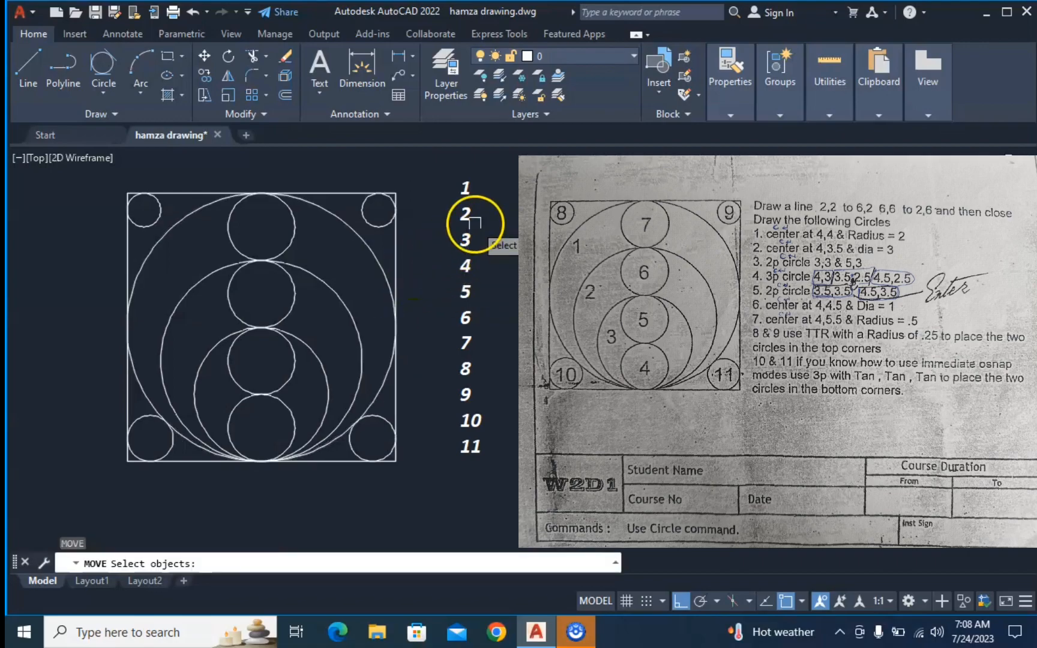
pyautogui.click(466, 190)
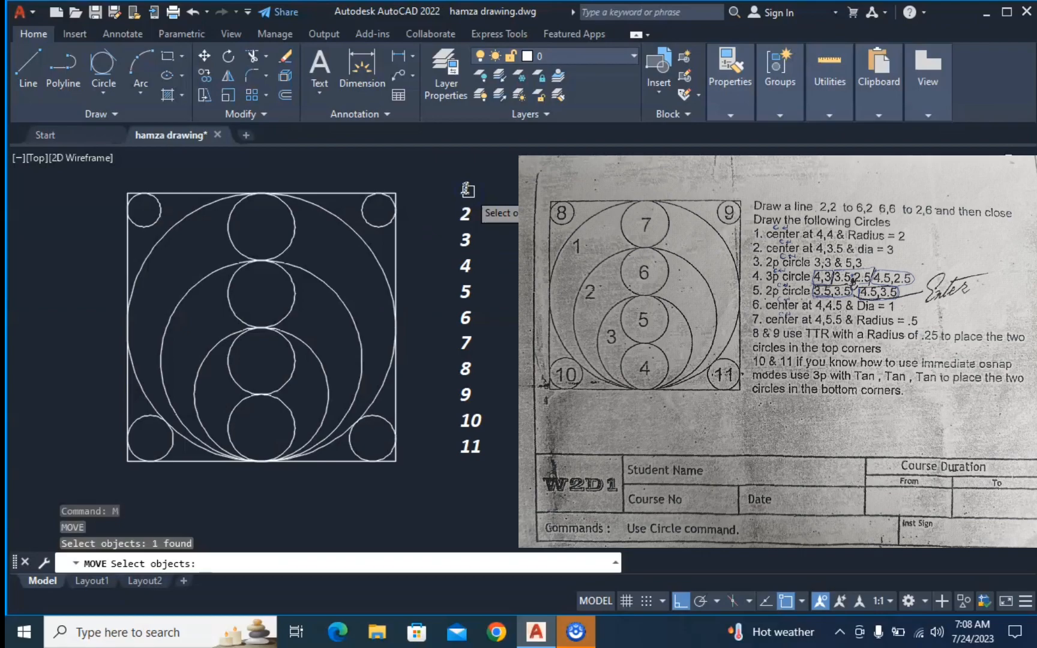
pyautogui.press('Return')
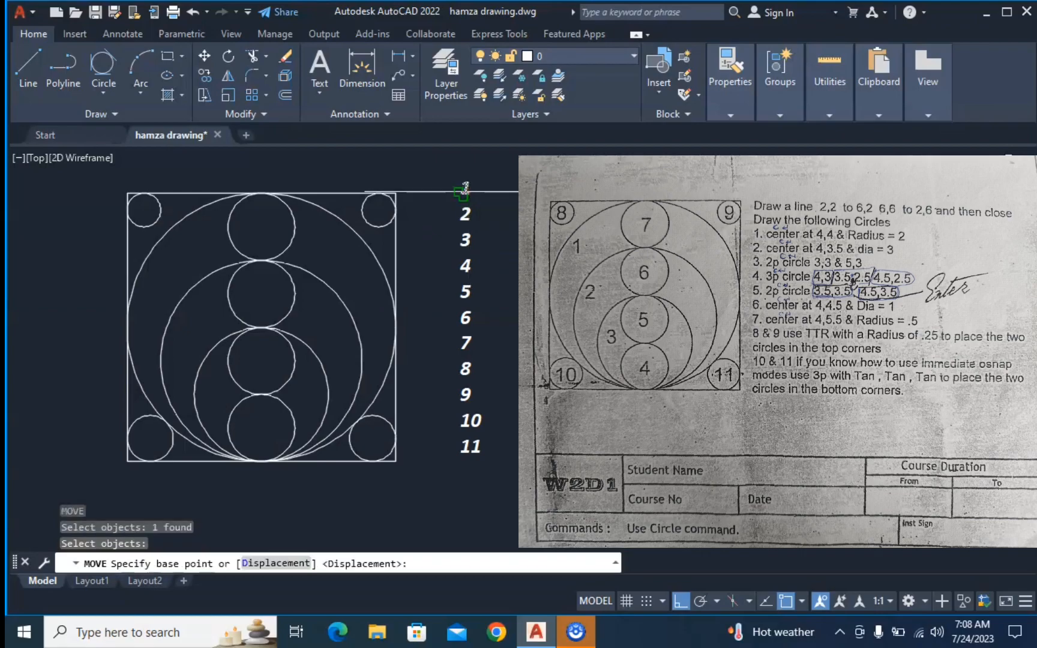
pyautogui.click(461, 192)
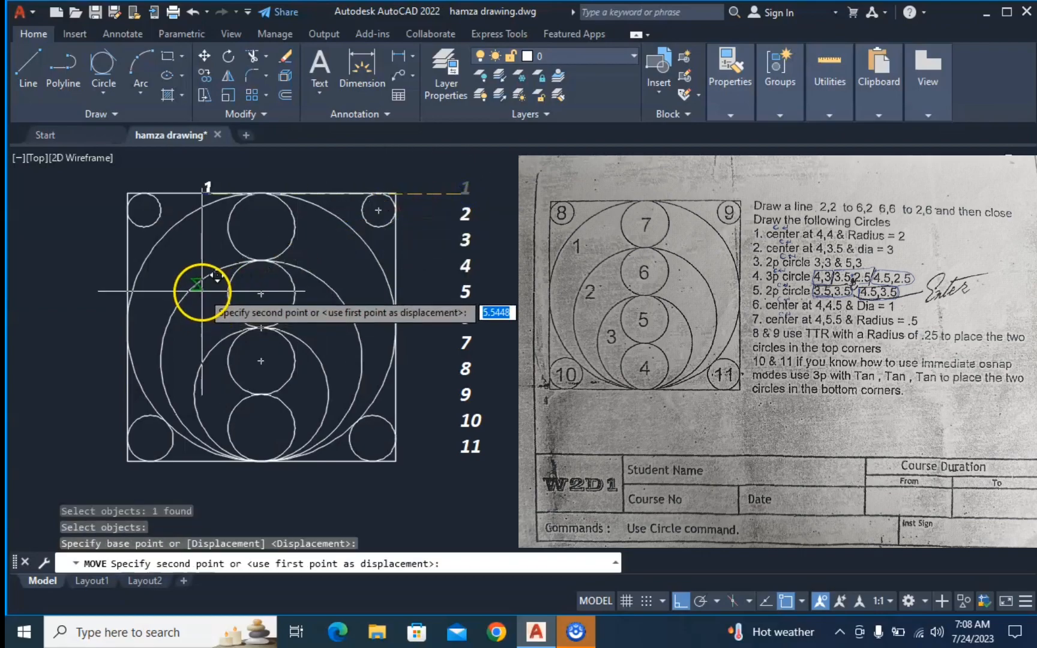
pyautogui.press('F8')
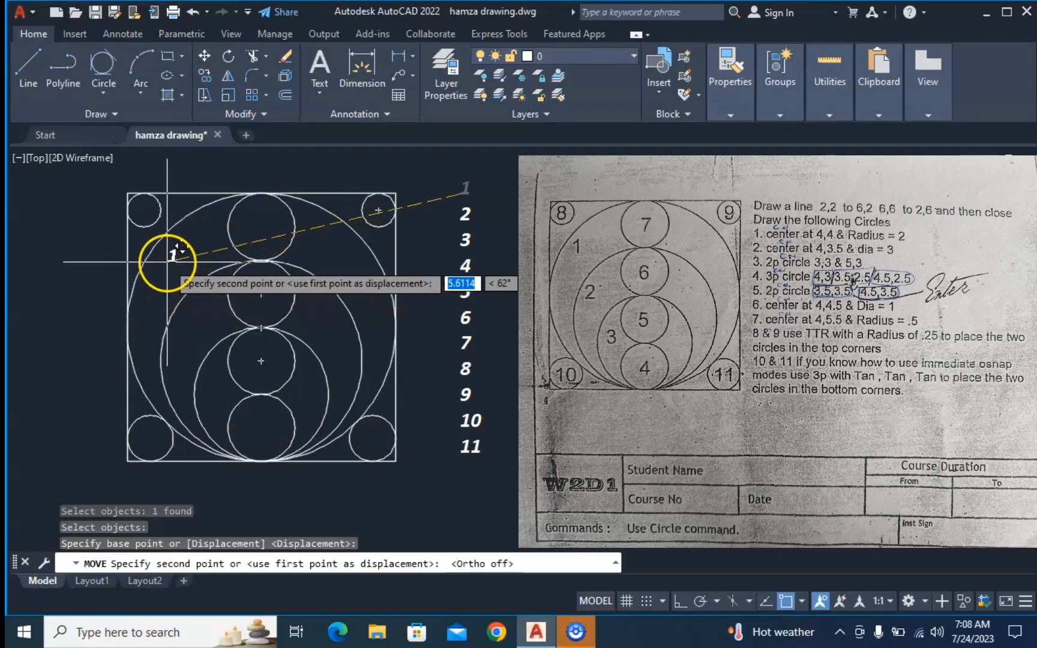
pyautogui.click(167, 261)
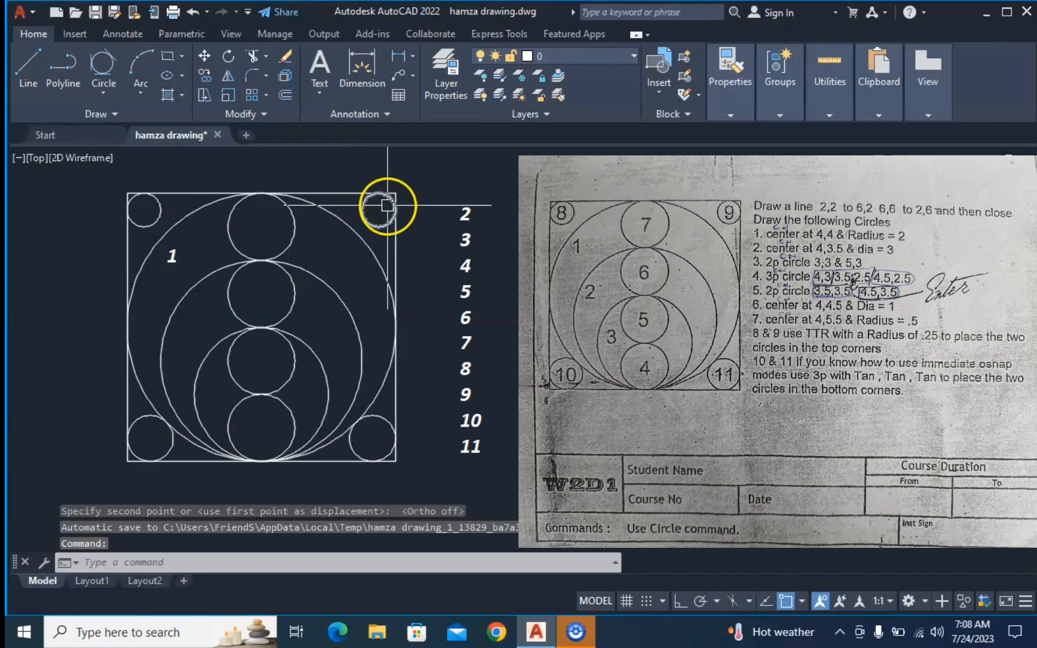
# Step: Move the number 2 into the left area between the second-largest and third-largest circles
pyautogui.press('Return')
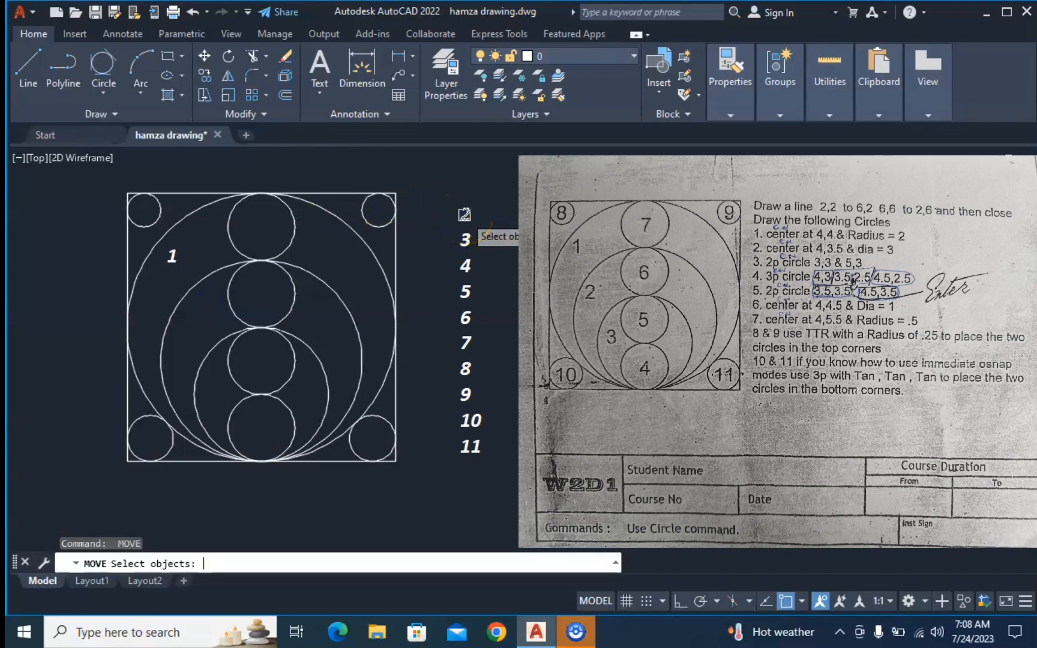
pyautogui.click(464, 214)
pyautogui.press('Return')
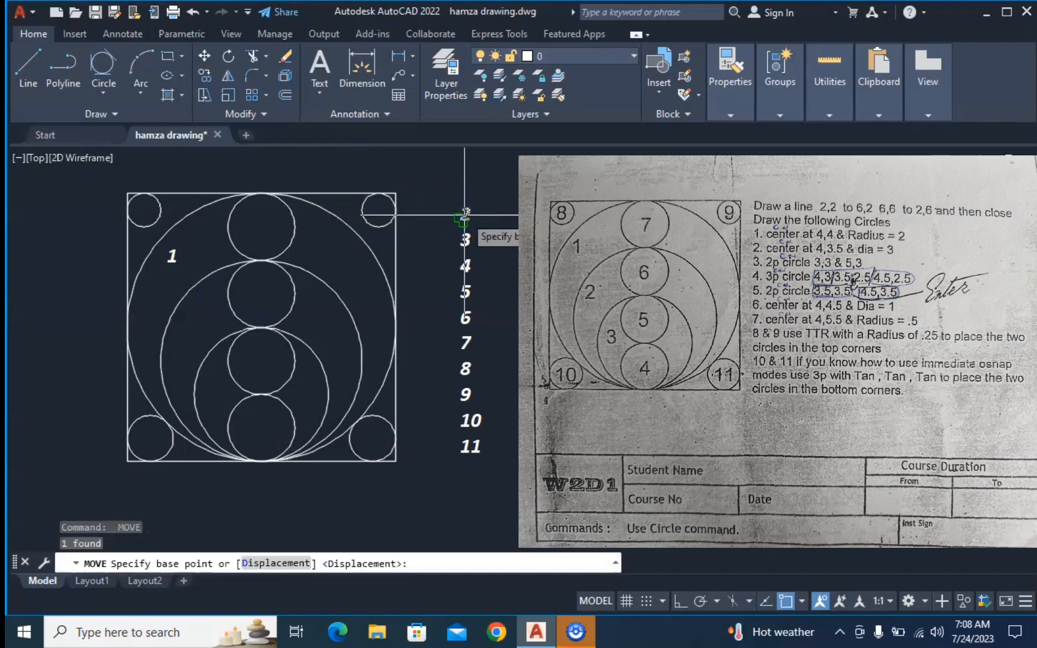
pyautogui.click(464, 213)
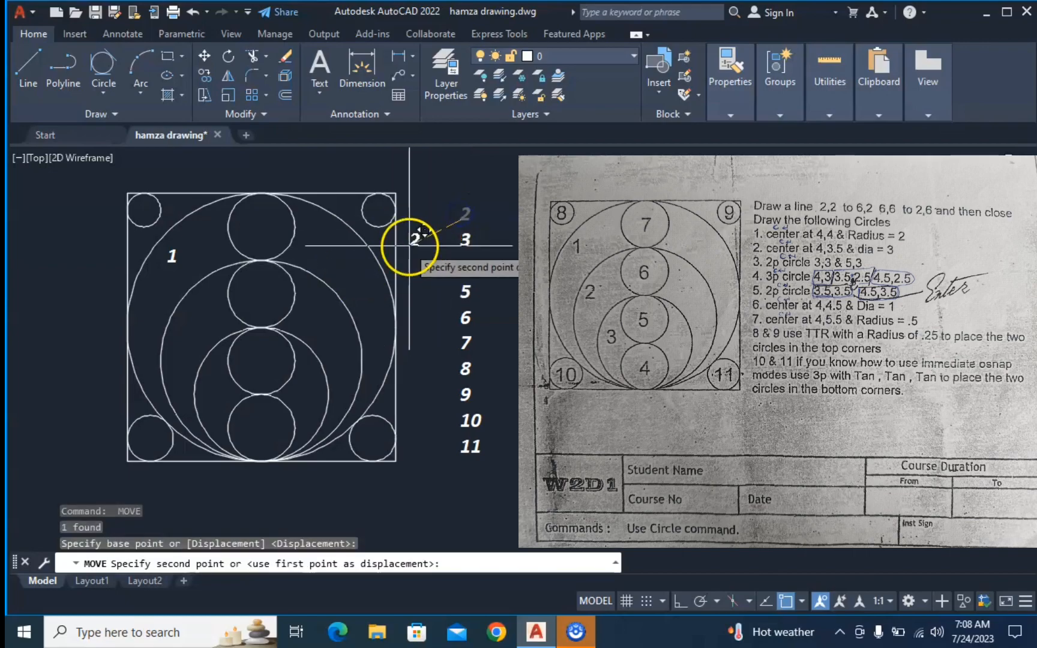
pyautogui.click(189, 326)
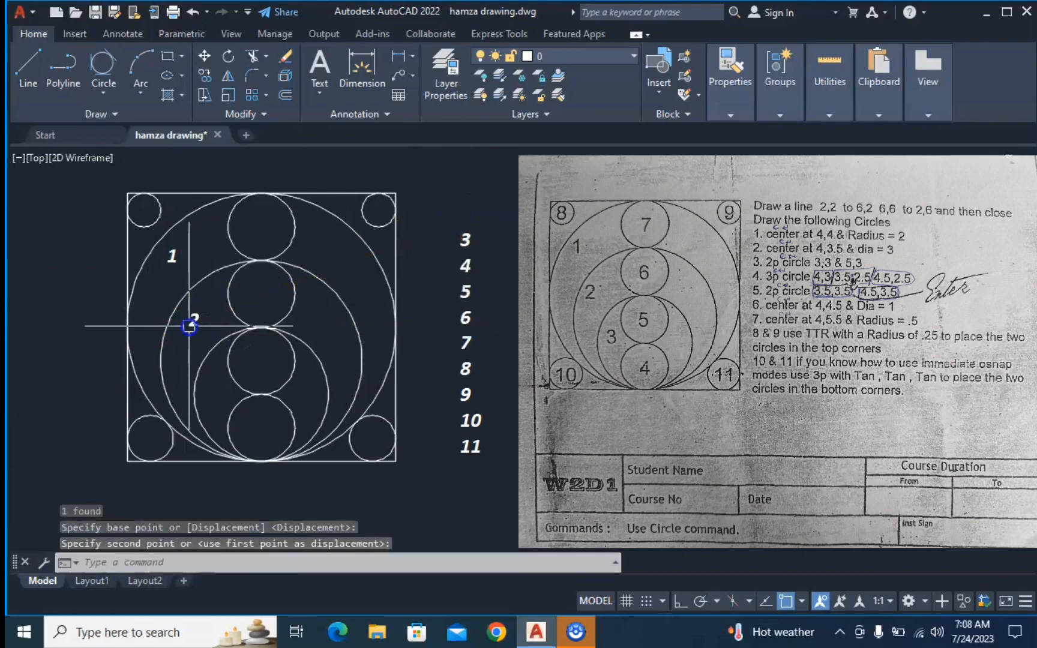
# Step: Move the number 3 into the left area of the third-largest circle, beside the two lowest circles of the central column
pyautogui.press('Return')
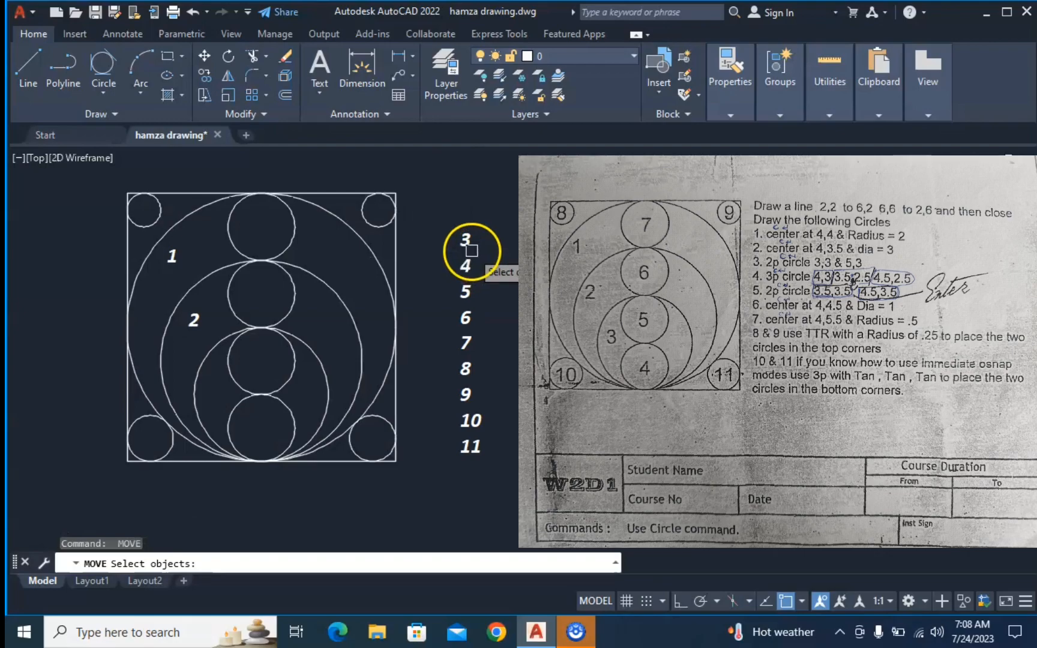
pyautogui.click(466, 245)
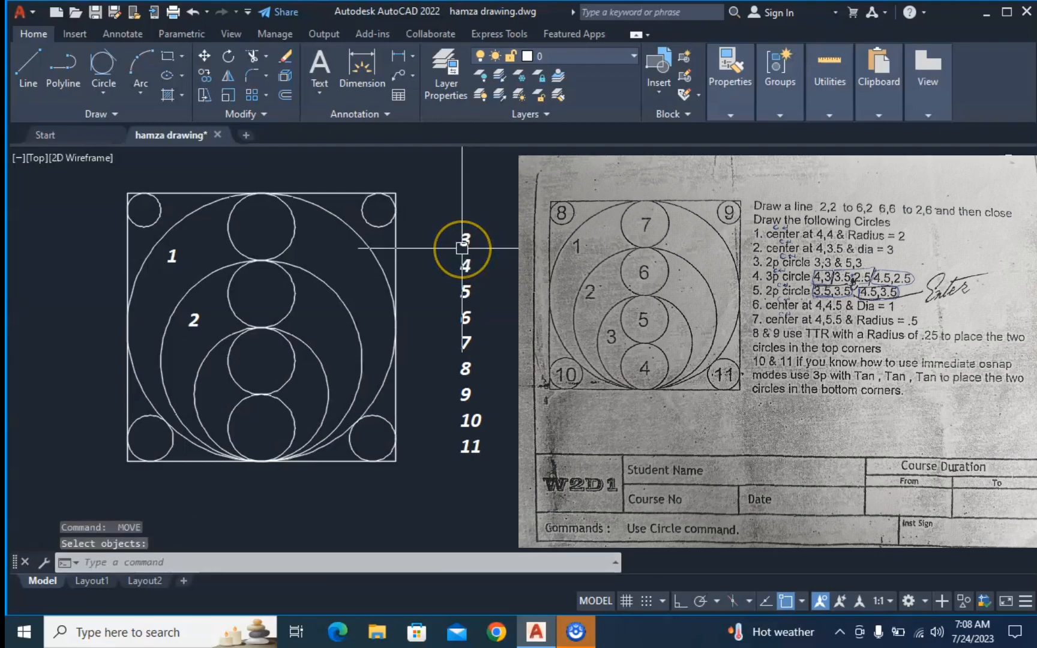
pyautogui.press('Return')
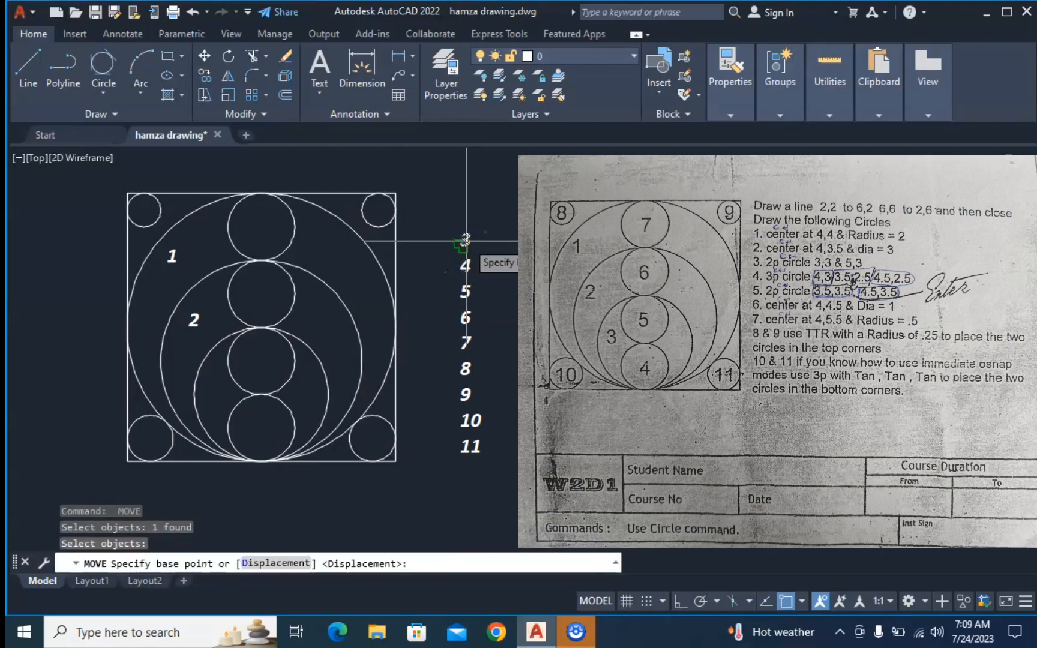
pyautogui.click(463, 244)
pyautogui.click(207, 387)
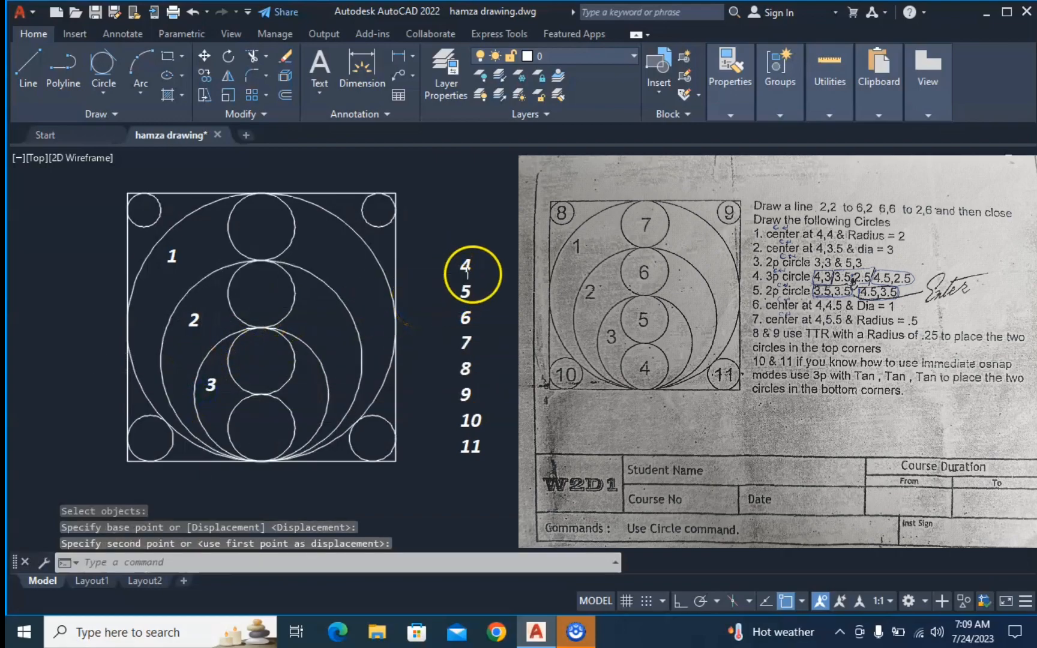
# Step: Move the number 4 into the middle of the lowest circle in the central column
pyautogui.press('Return')
pyautogui.click(467, 265)
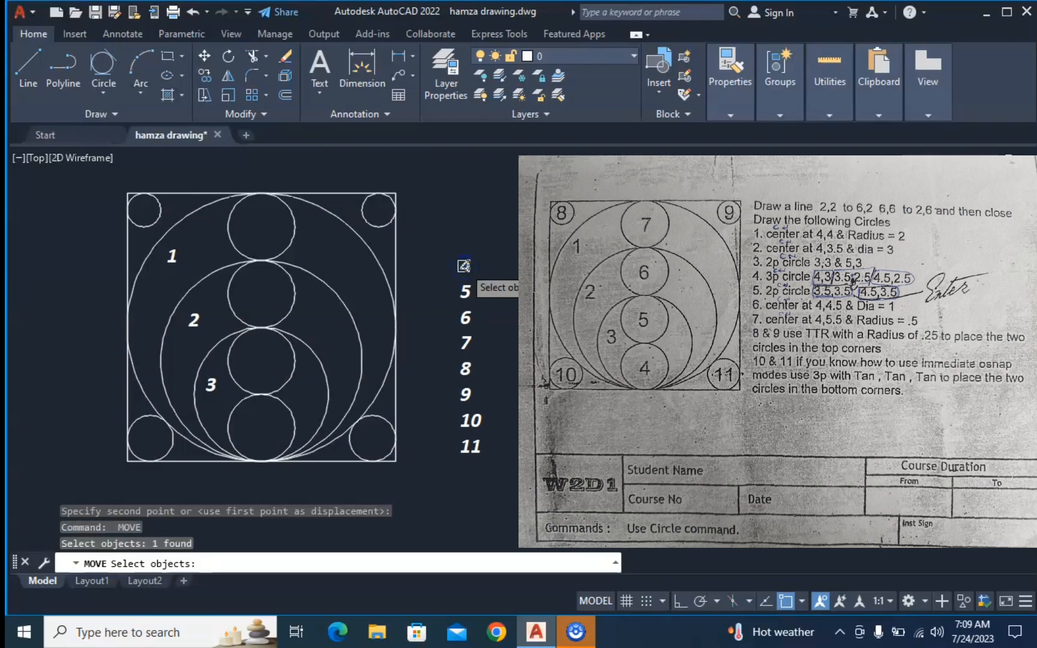
pyautogui.press('Return')
pyautogui.click(468, 267)
pyautogui.click(265, 431)
# Step: Move the number 5 into the middle of the second circle from the bottom in the central column
pyautogui.press('Return')
pyautogui.click(465, 293)
pyautogui.press('Return')
pyautogui.click(465, 295)
pyautogui.click(260, 364)
# Step: Move the number 6 into the third circle from the bottom of the central column and the number 7 into the topmost one
pyautogui.press('Return')
pyautogui.click(461, 320)
pyautogui.press('Return')
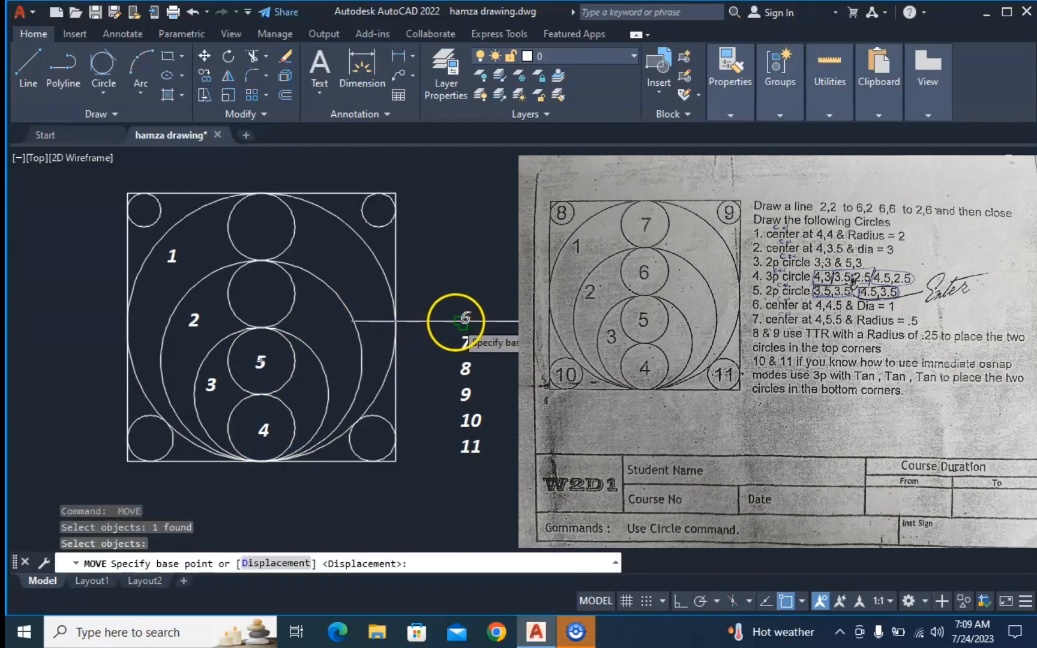
pyautogui.press('Return')
pyautogui.click(461, 345)
pyautogui.press('Return')
pyautogui.click(459, 346)
pyautogui.click(253, 230)
# Step: Move the number 8 into the square's upper-left corner circle and the number 9 into its upper-right corner circle
pyautogui.click(460, 372)
pyautogui.press('Return')
pyautogui.click(460, 374)
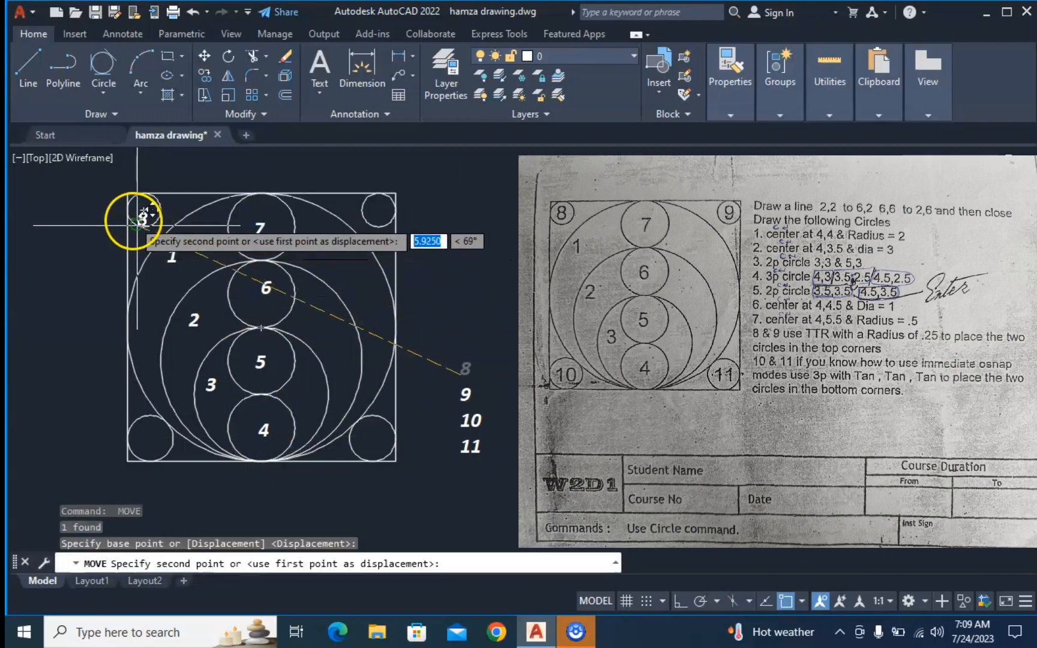
pyautogui.click(140, 211)
pyautogui.press('Return')
pyautogui.click(466, 394)
pyautogui.click(467, 396)
pyautogui.click(384, 222)
# Step: Move the number 10 into the square's lower-left corner circle and the number 11 into its lower-right corner circle
pyautogui.press('Return')
pyautogui.click(470, 420)
pyautogui.click(470, 421)
pyautogui.click(153, 441)
pyautogui.press('Return')
pyautogui.click(470, 446)
pyautogui.press('Return')
pyautogui.click(471, 447)
pyautogui.click(363, 445)
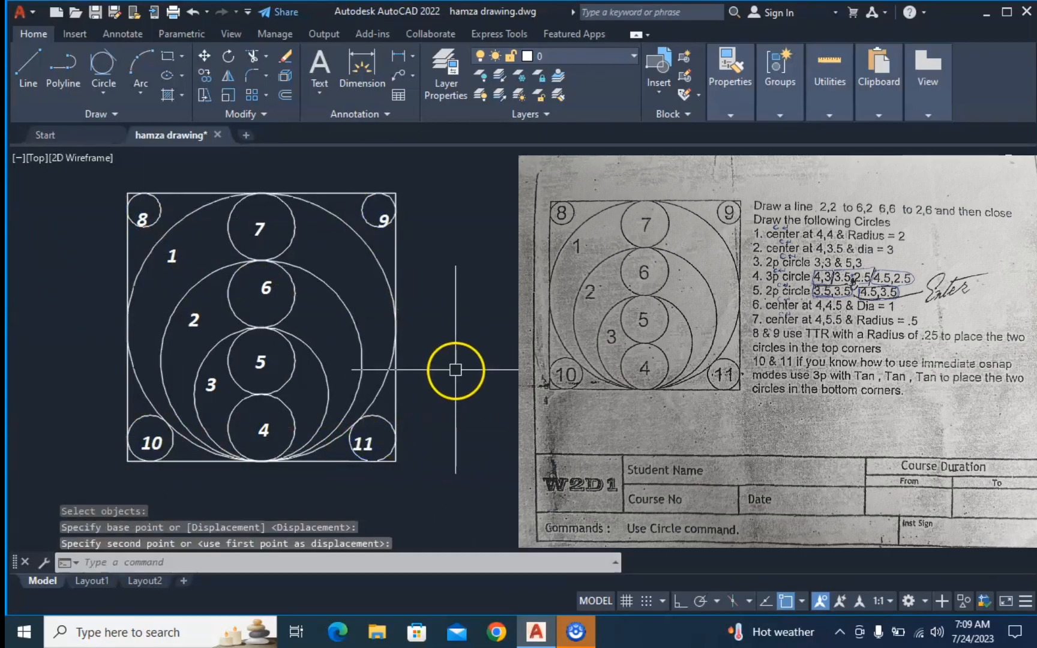
pyautogui.scroll(2, 395, 372)
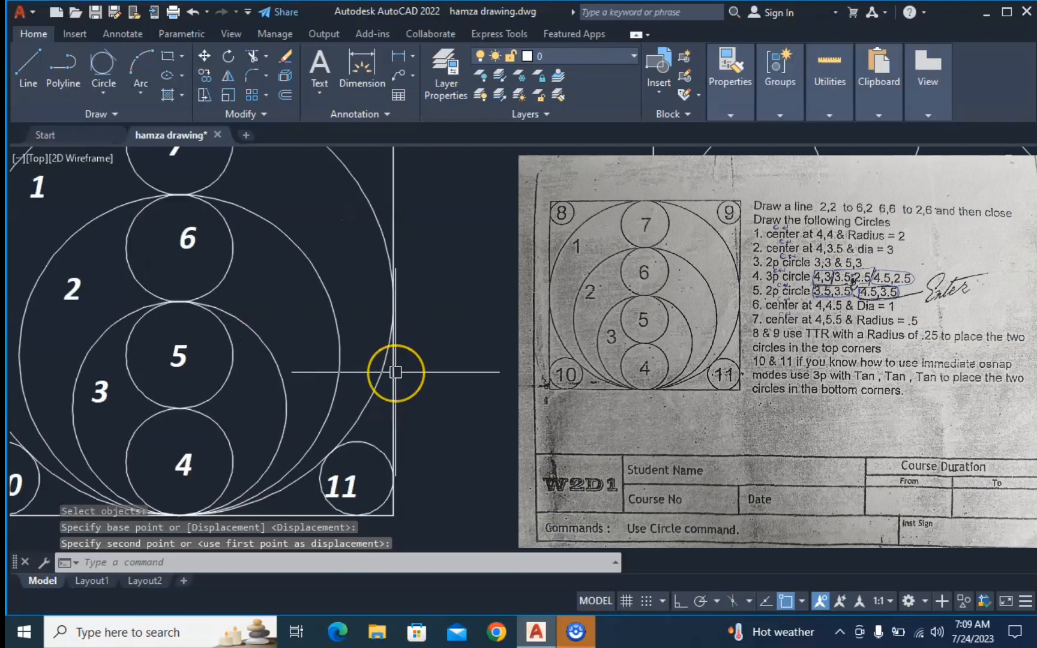
pyautogui.scroll(-2, 396, 372)
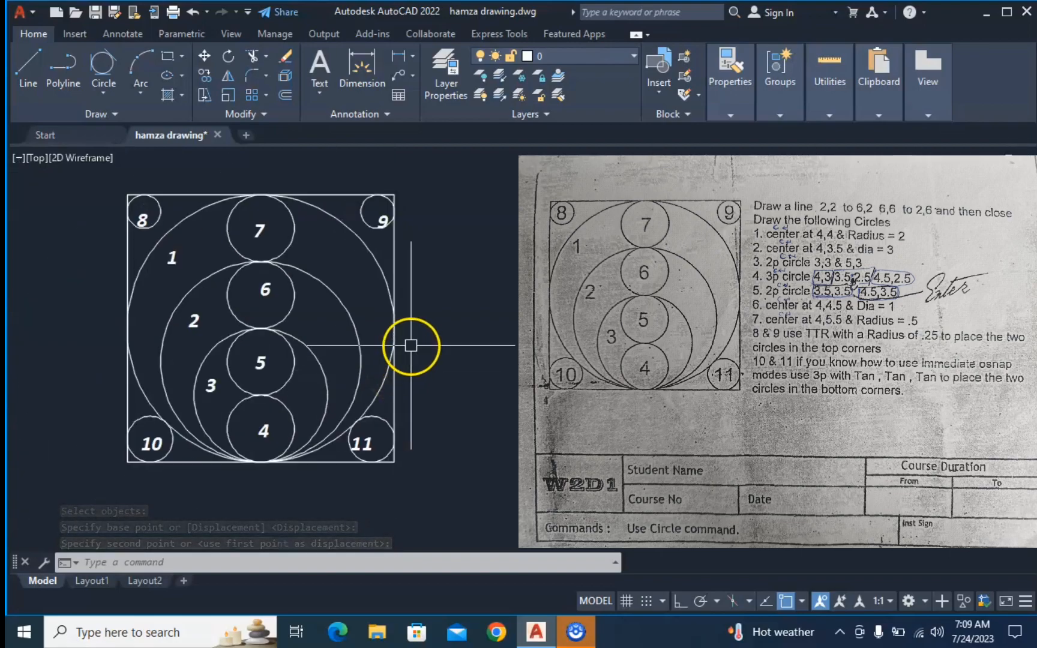